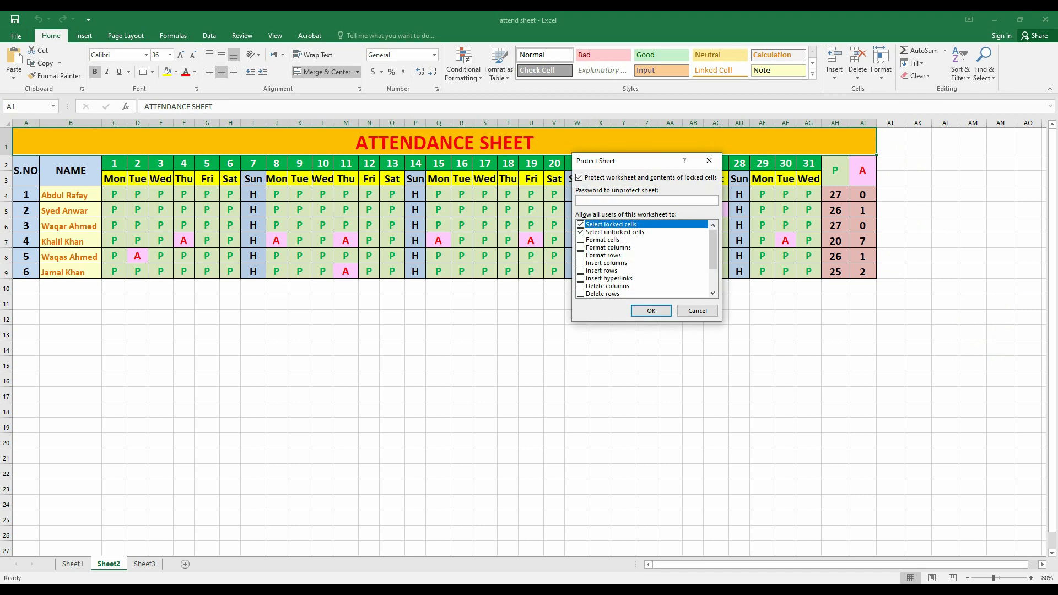
Enter a sheet password and allow formatting cells, columns and rows, inserting, and deleting columns and rows.
text(1)
click(580, 240)
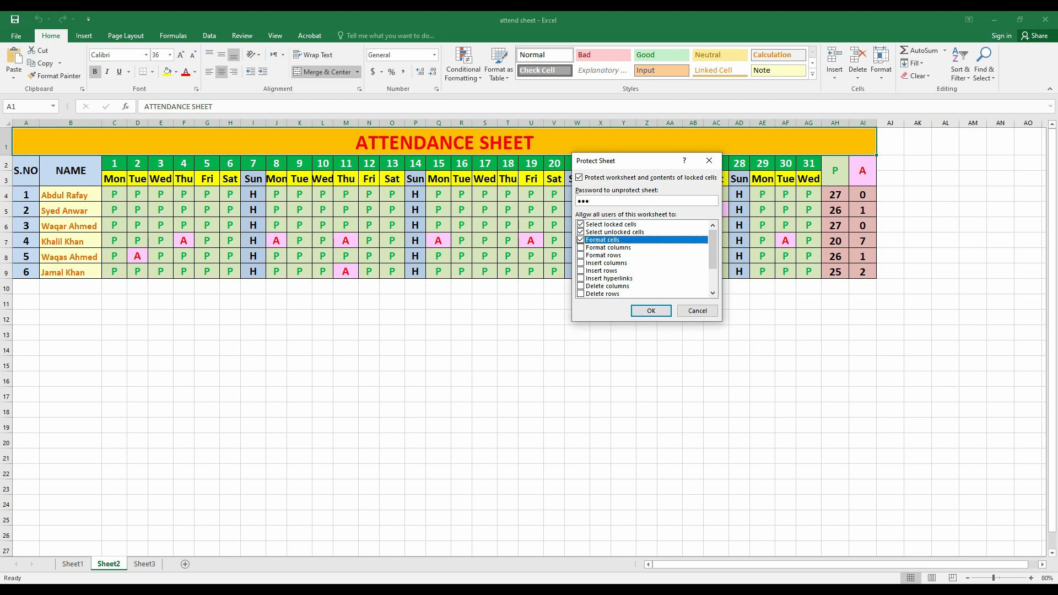
click(581, 248)
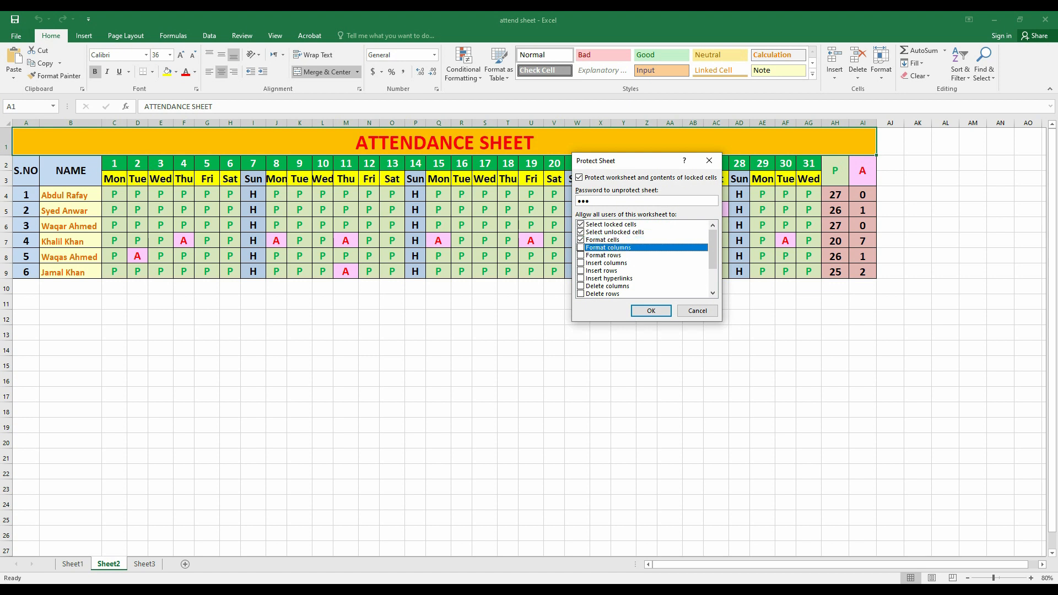
click(580, 256)
click(580, 263)
click(580, 271)
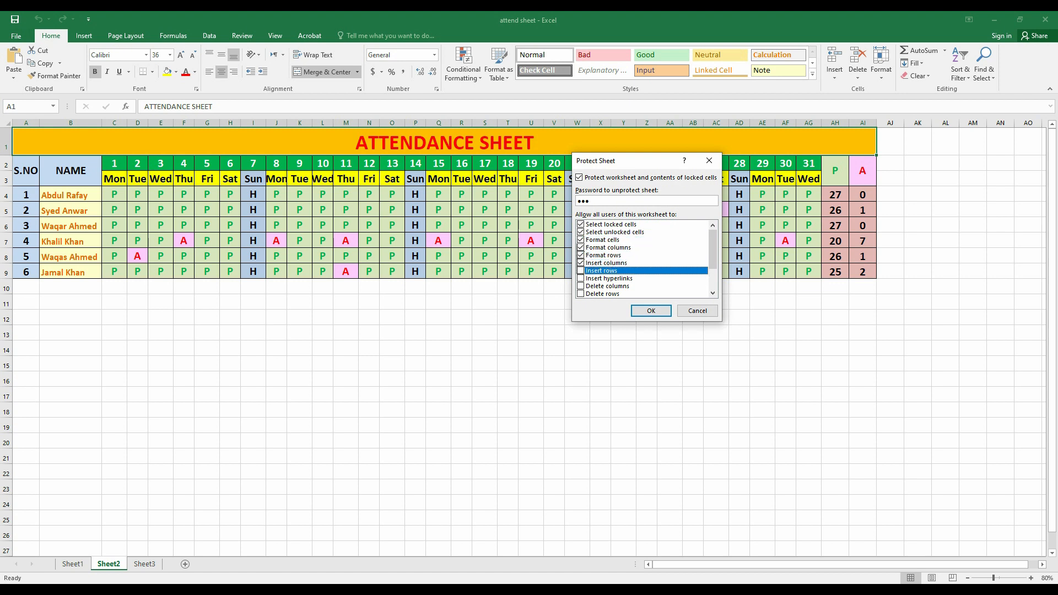
click(580, 279)
key(space)
key(Down)
key(space)
key(Down)
key(space)
Also allow sort, AutoFilter, PivotTable, edit objects and edit scenarios, then confirm the password.
key(Down)
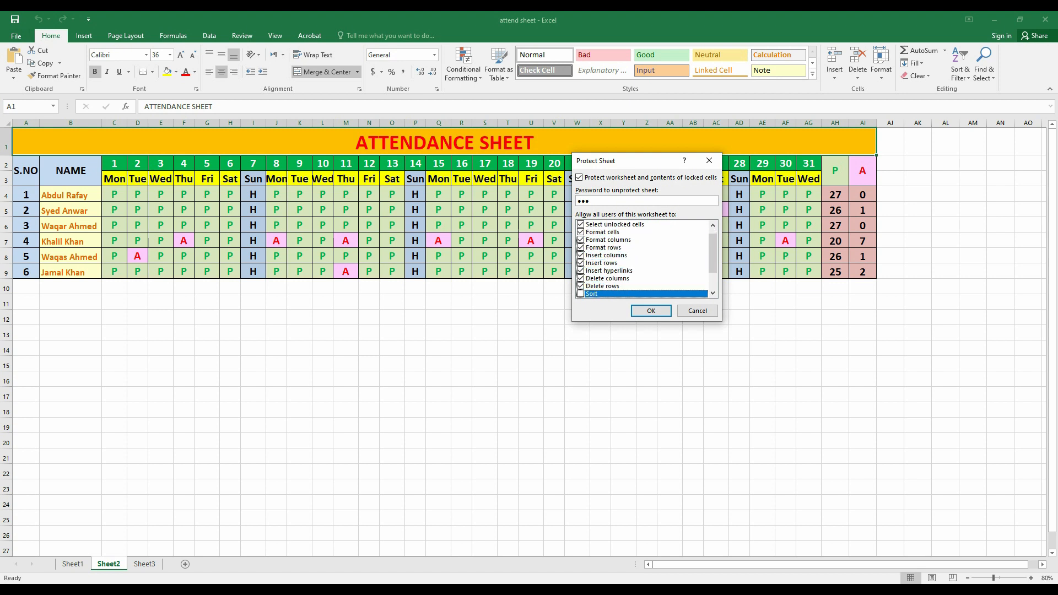
key(space)
key(Down)
key(space)
key(Down)
key(space)
key(Down)
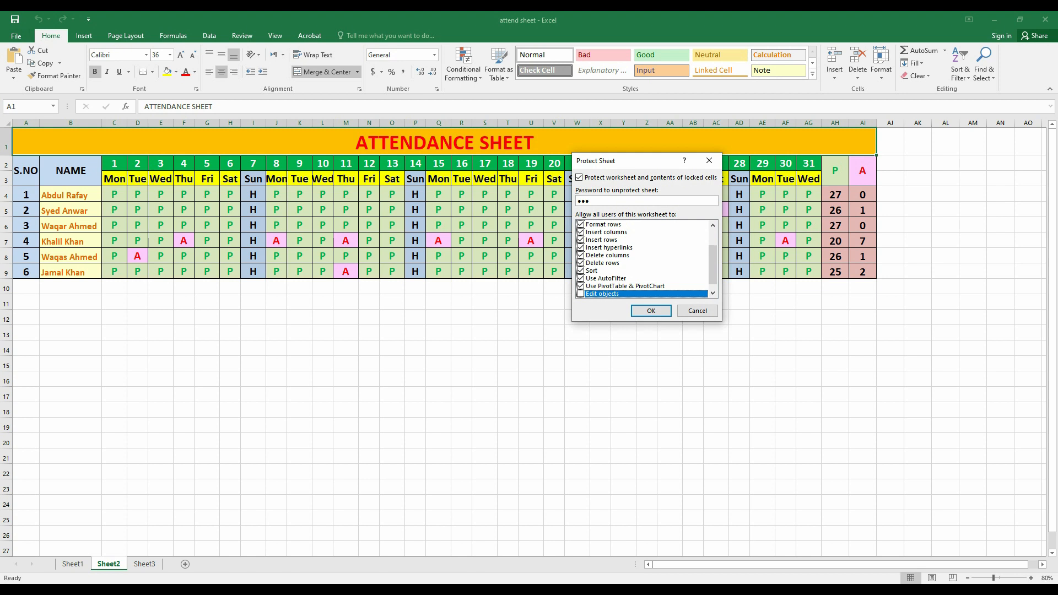
key(space)
key(Down)
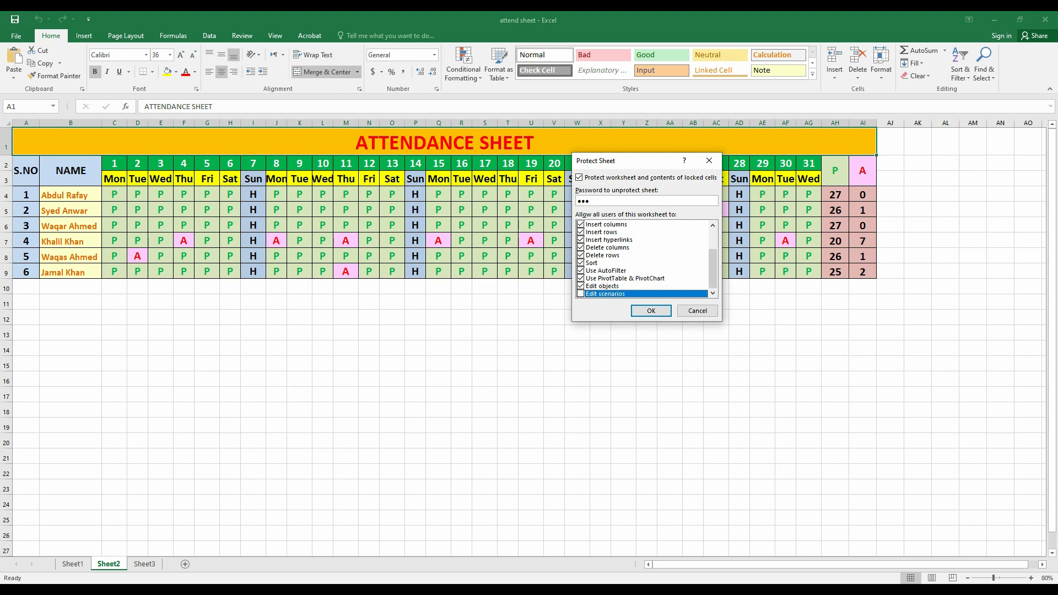
key(space)
key(Return)
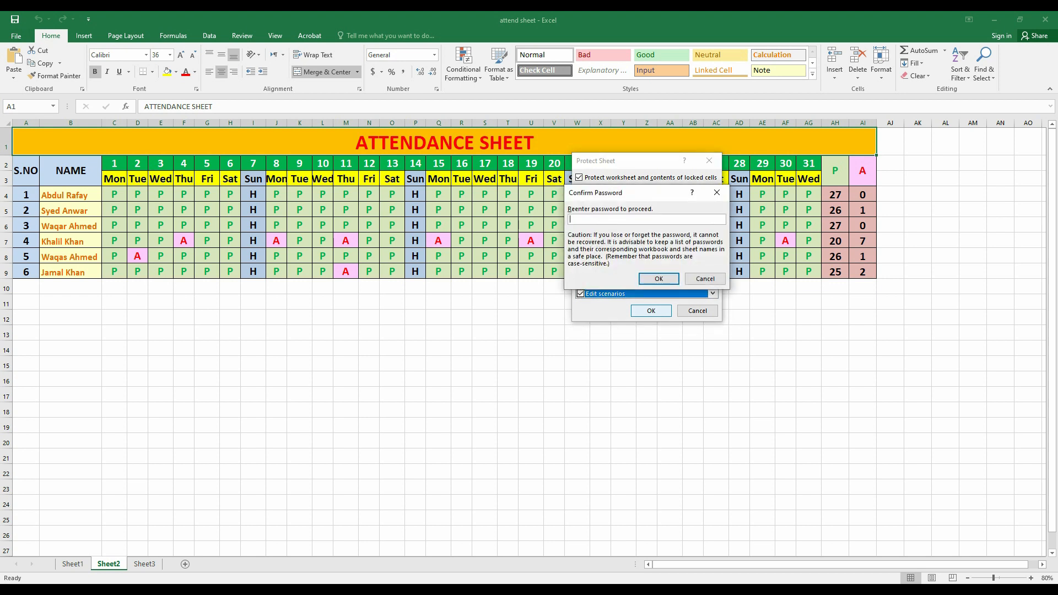
text(12)
key(Return)
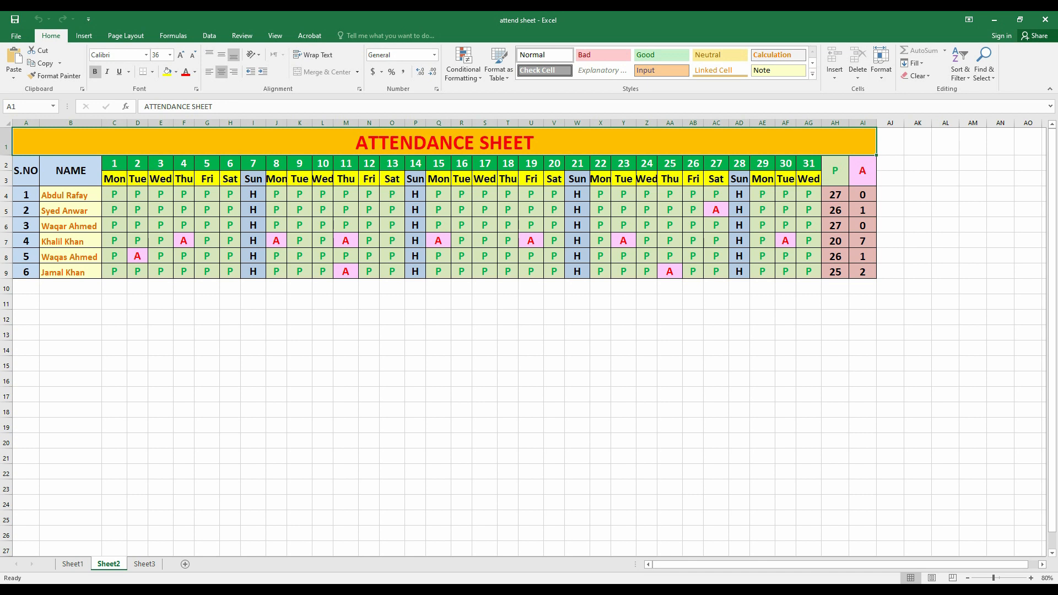
click(484, 226)
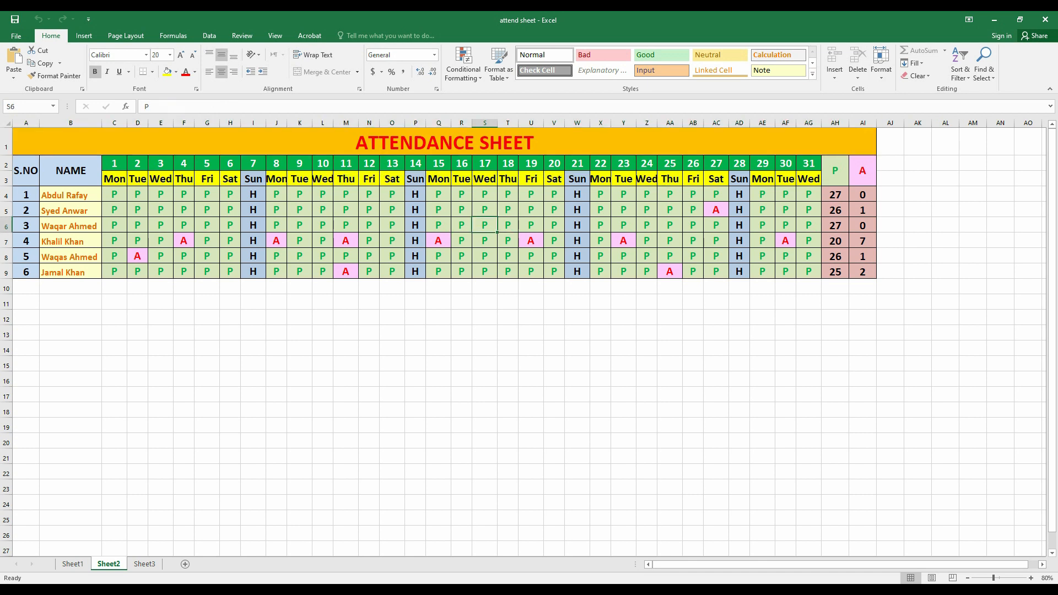
key(Delete)
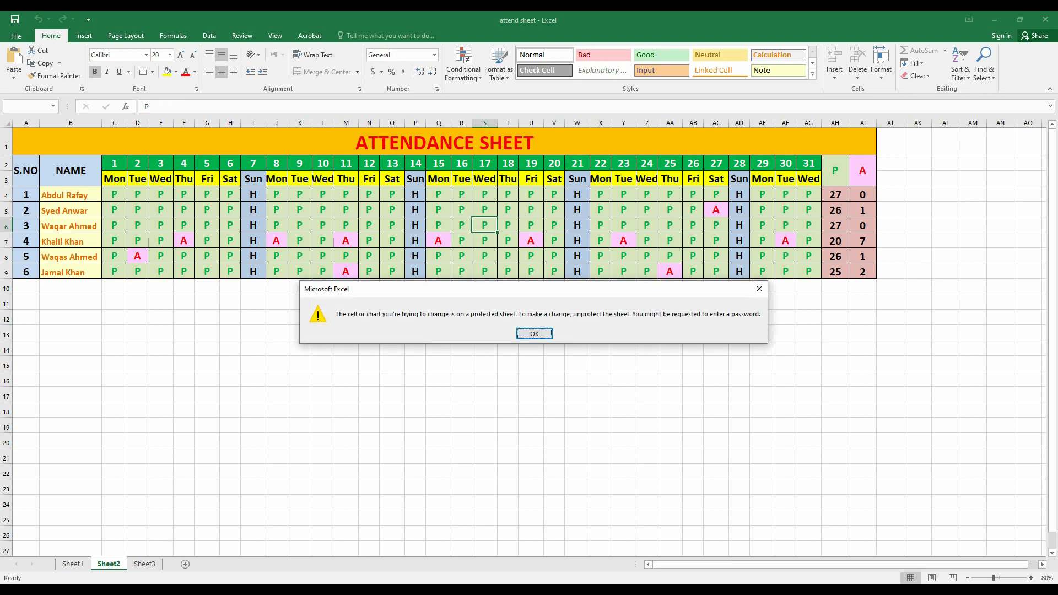
key(Return)
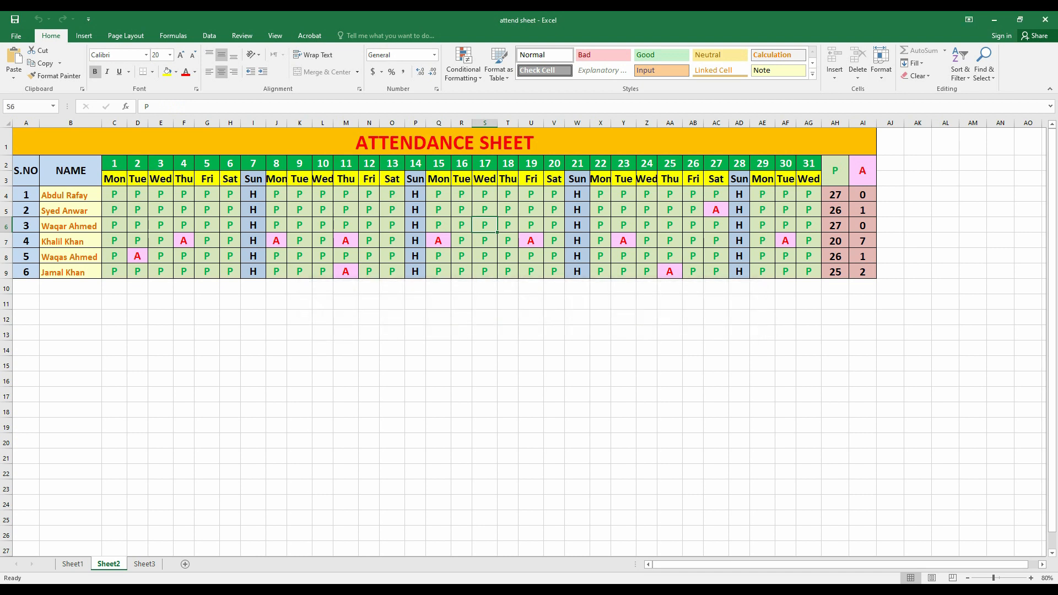
click(507, 334)
key(Delete)
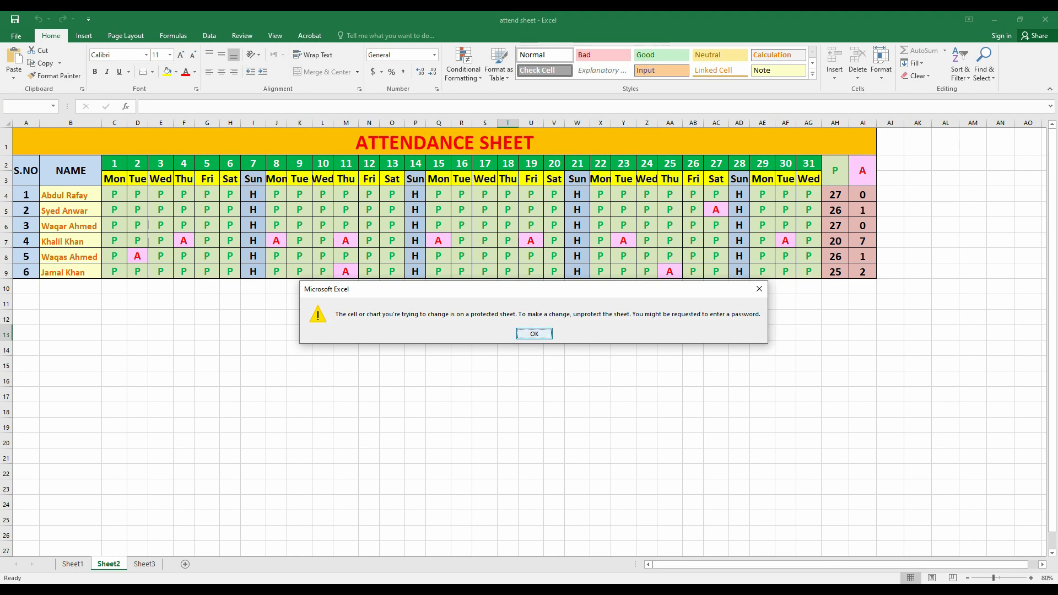
key(Return)
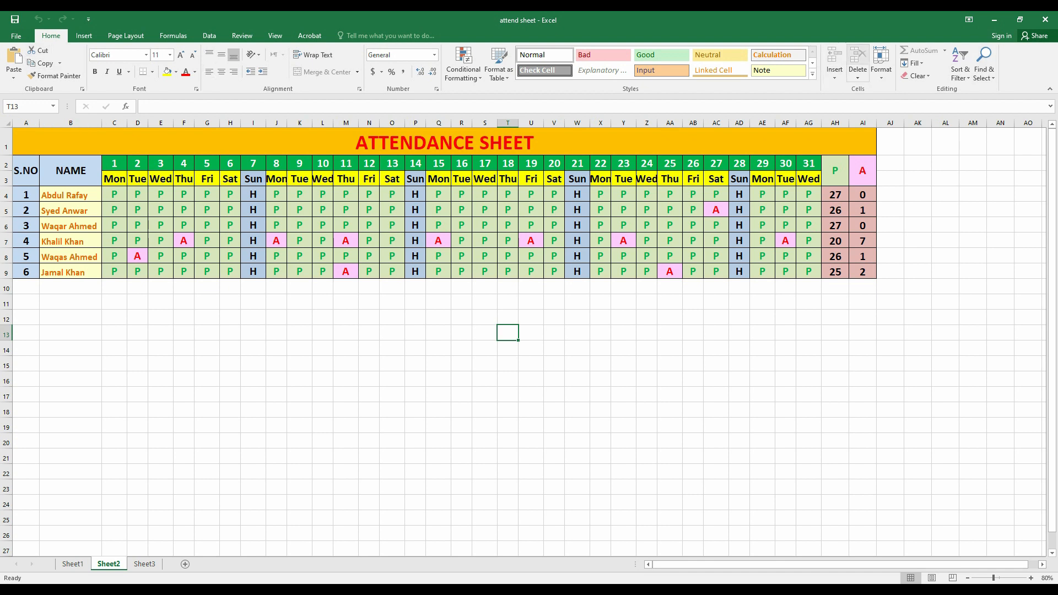
Unprotect the attendance sheet by entering its password.
click(881, 63)
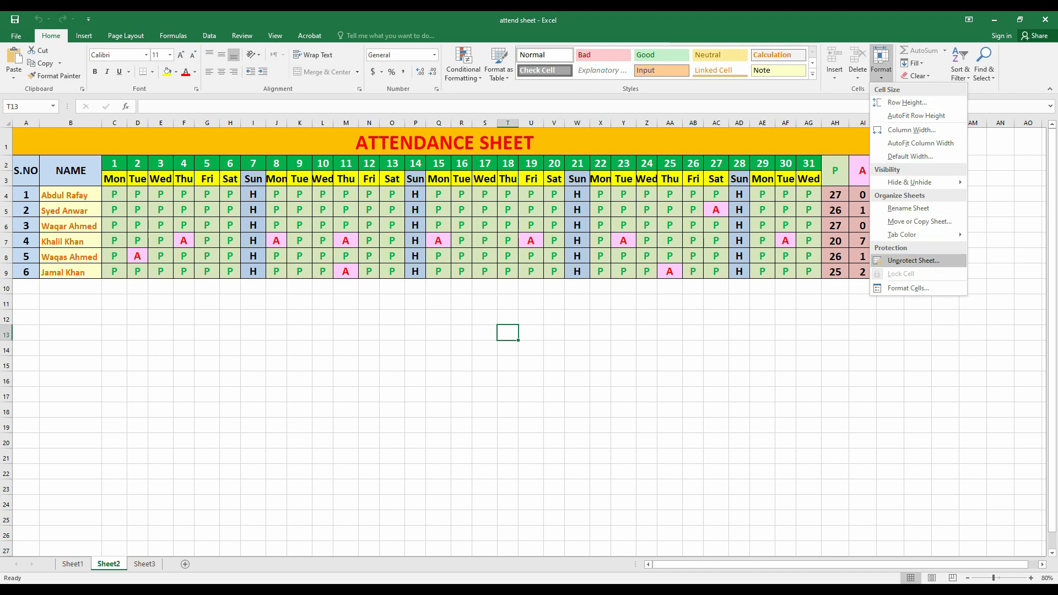
click(913, 260)
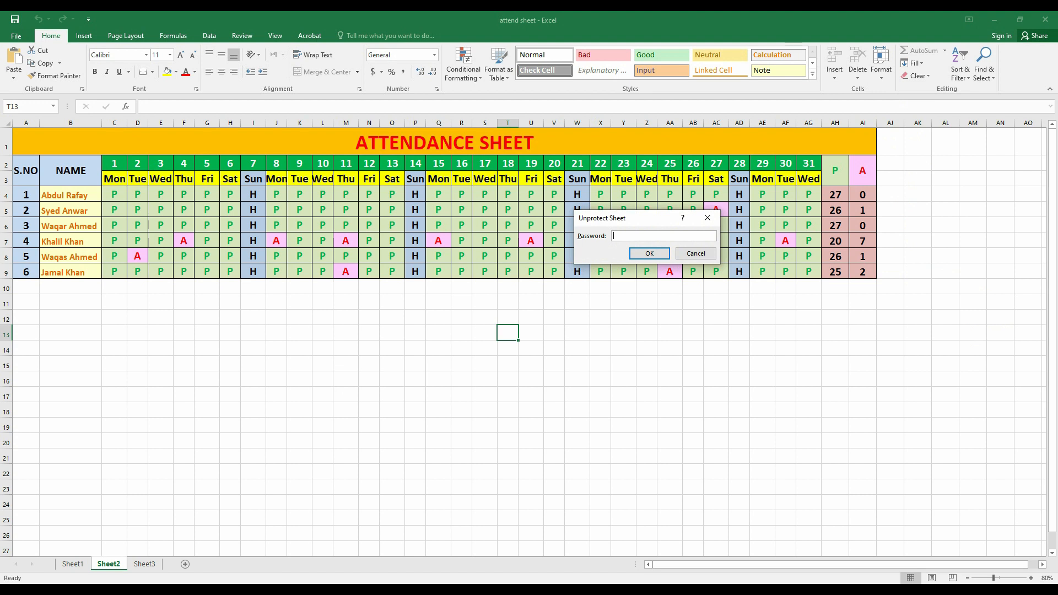
text(123)
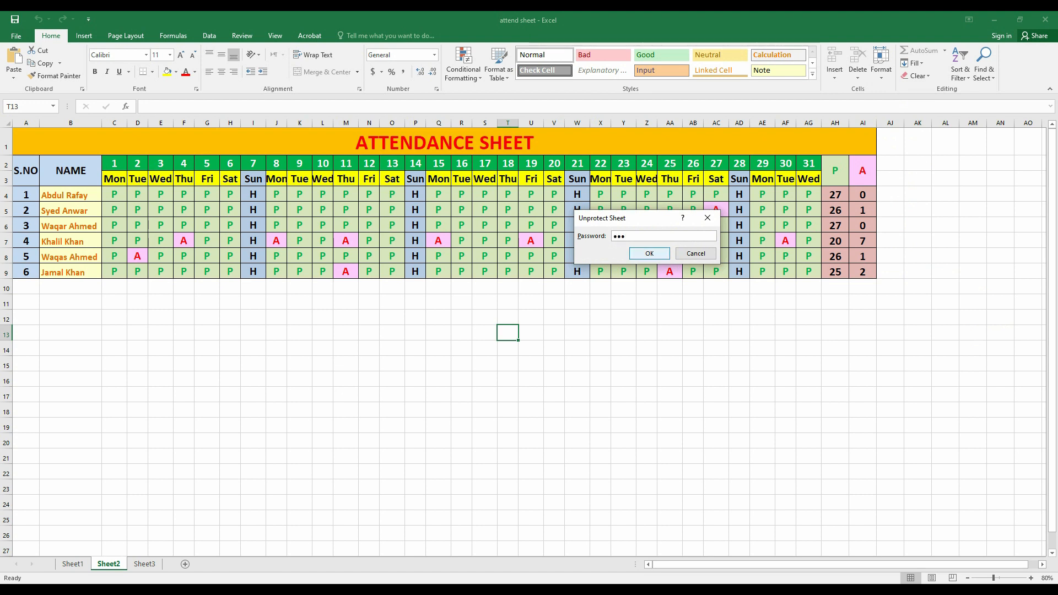
key(Return)
Test editing by typing 'fsdfsd' into cell R16, then erase it.
click(462, 379)
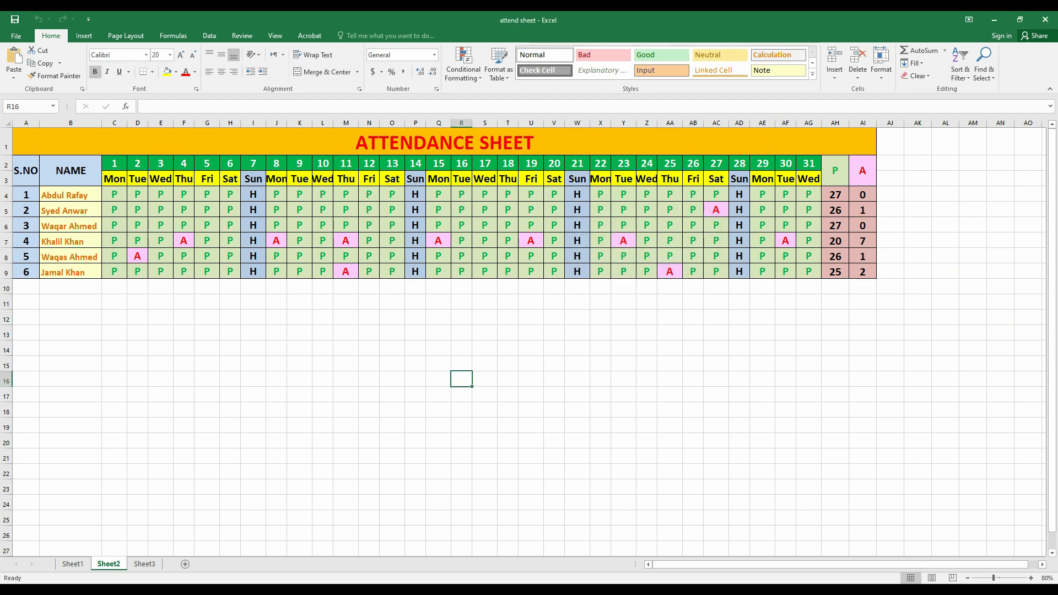
text(fsdfsd)
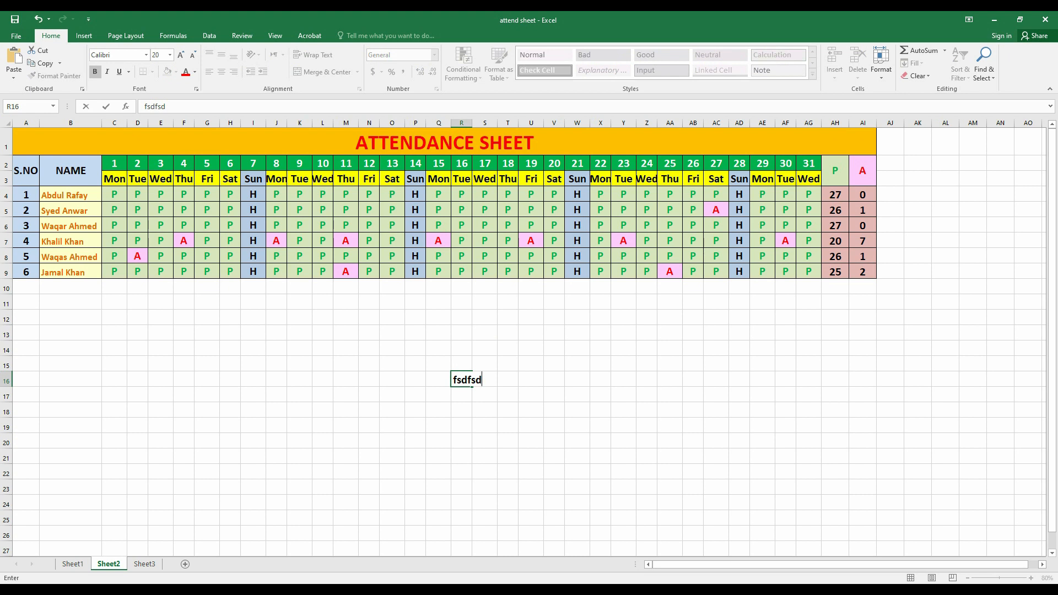
key(BackSpace)
key(BackSpace)
key(BackSpace)
key(BackSpace)
key(BackSpace)
key(BackSpace)
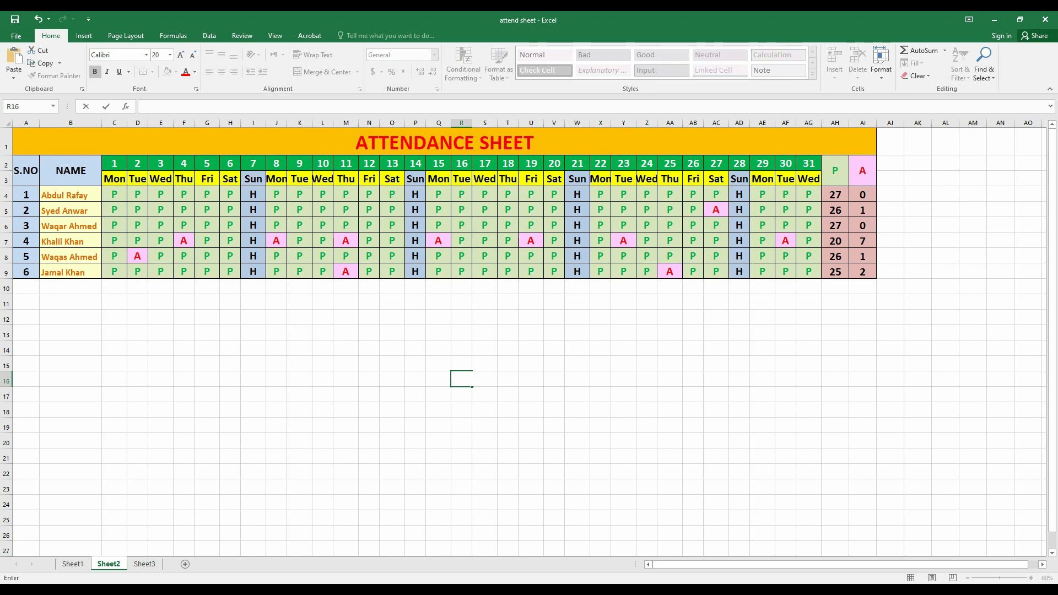
Cancel the pending entry in R16, then select the whole worksheet from T18.
text(=)
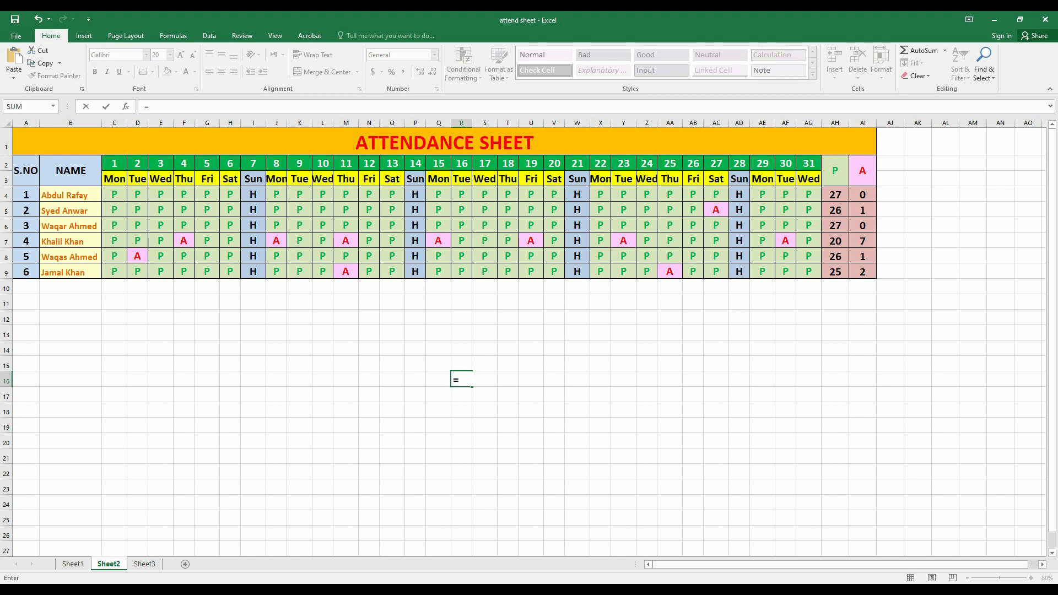
key(Escape)
click(508, 410)
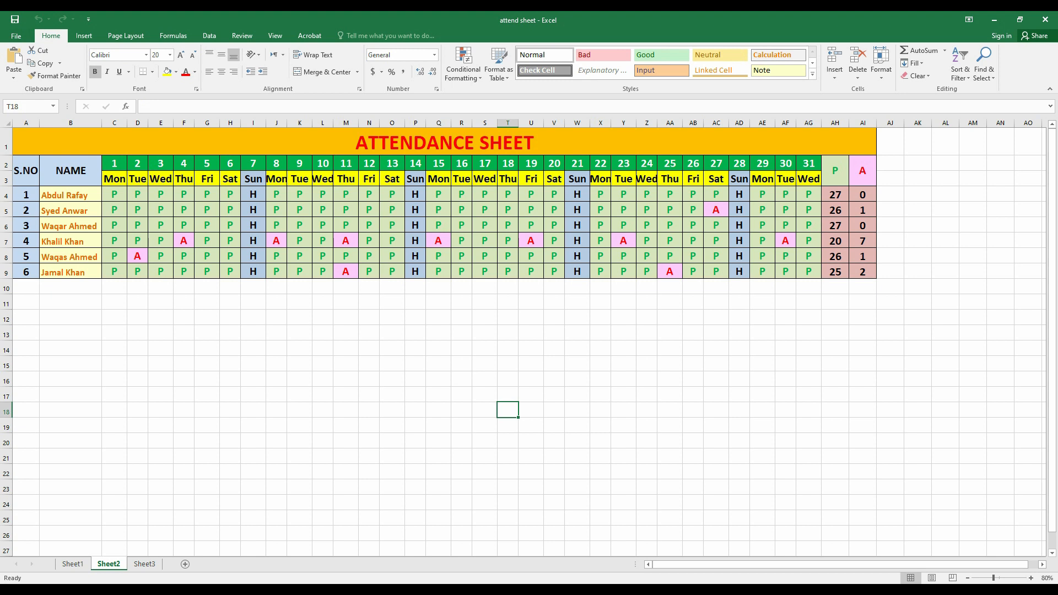
key(ctrl+a)
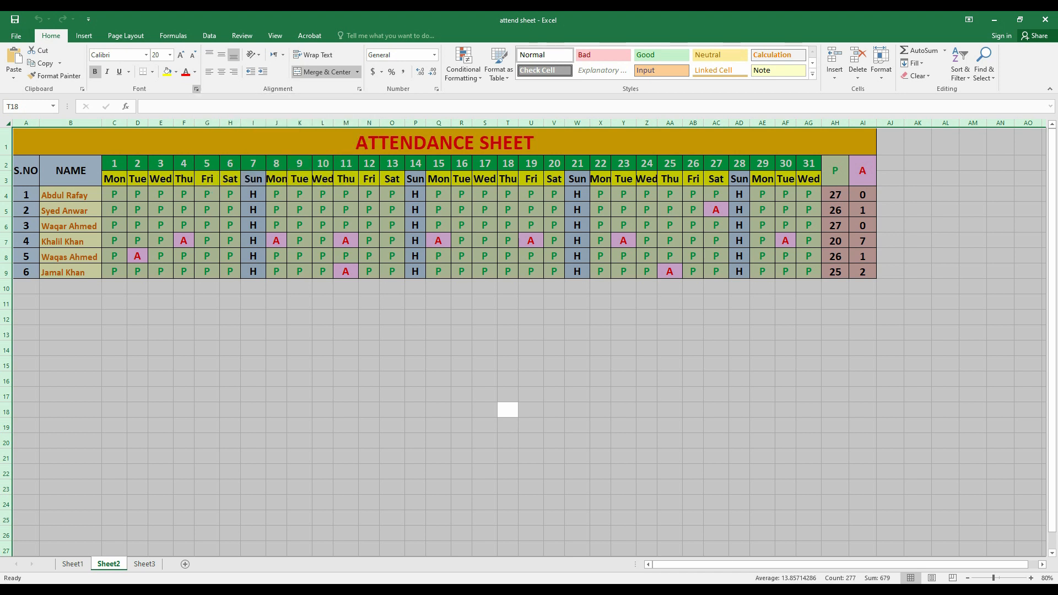
Uncheck Locked on the Format Cells Protection tab for the entire sheet.
click(197, 89)
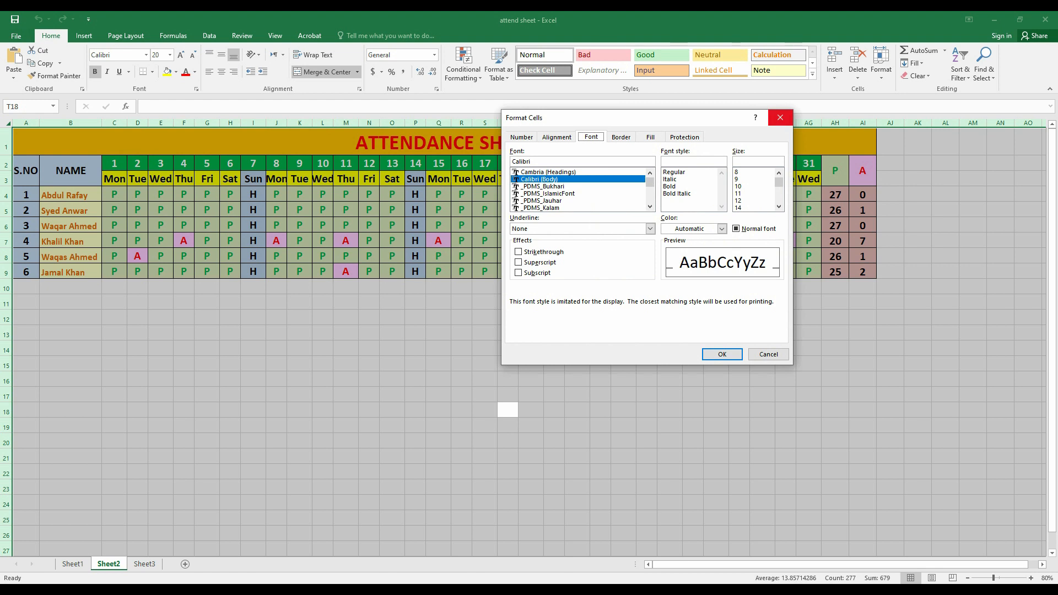
click(780, 117)
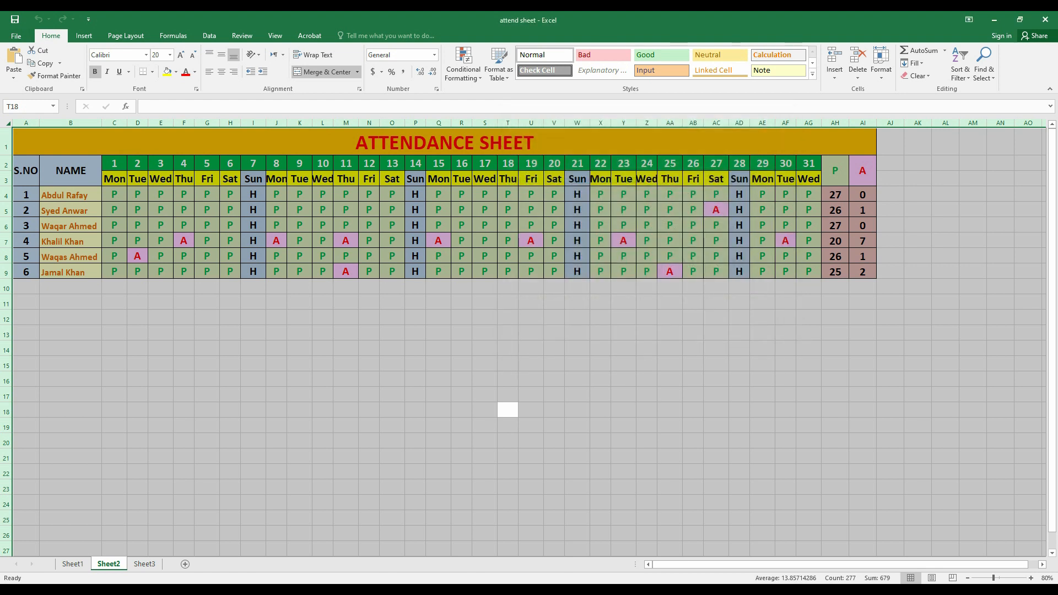
key(ctrl+shift+f)
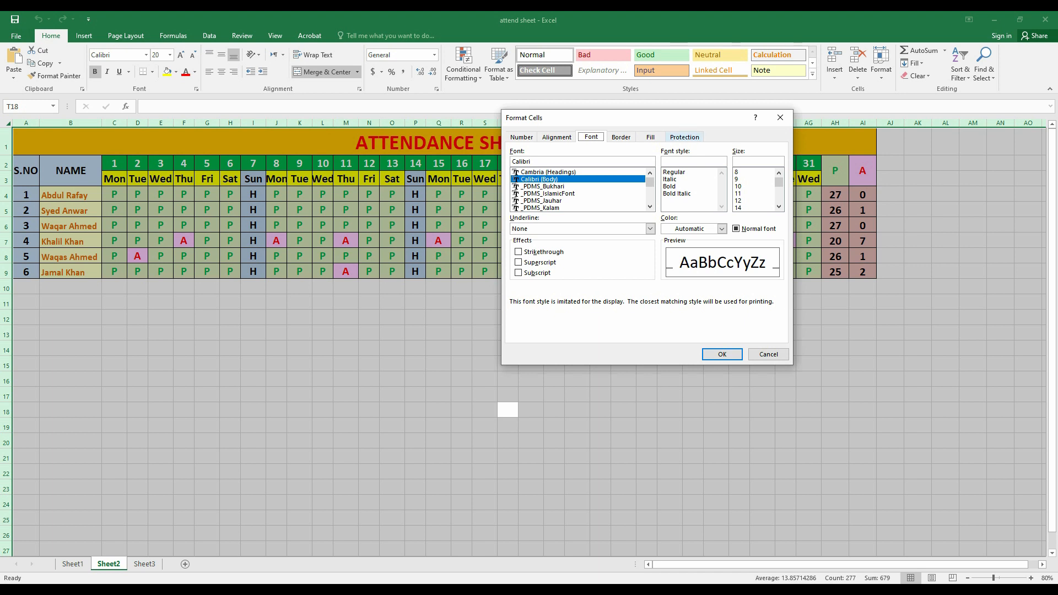
click(684, 136)
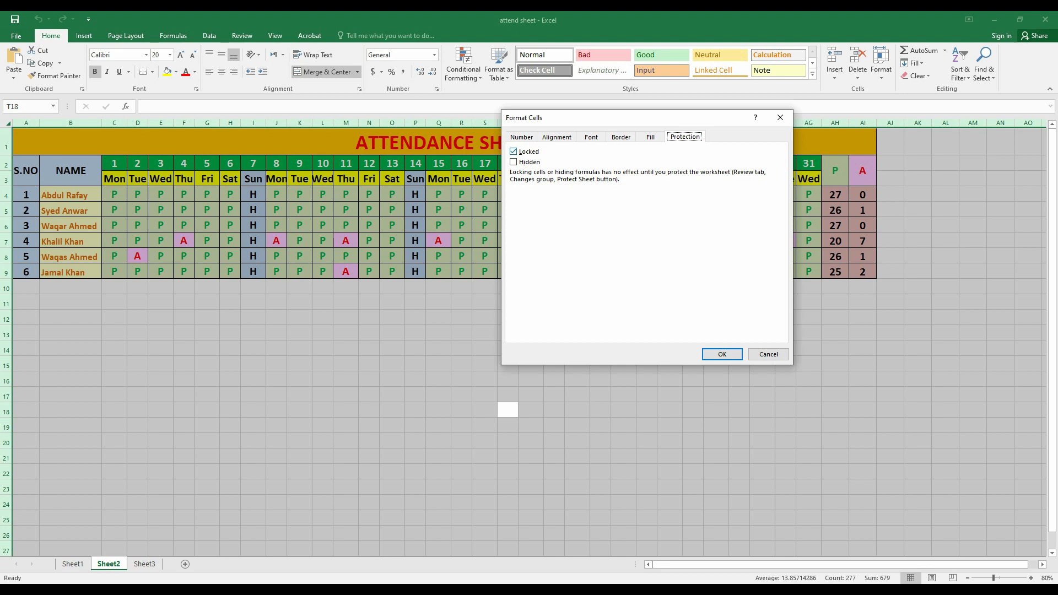
click(514, 152)
click(722, 354)
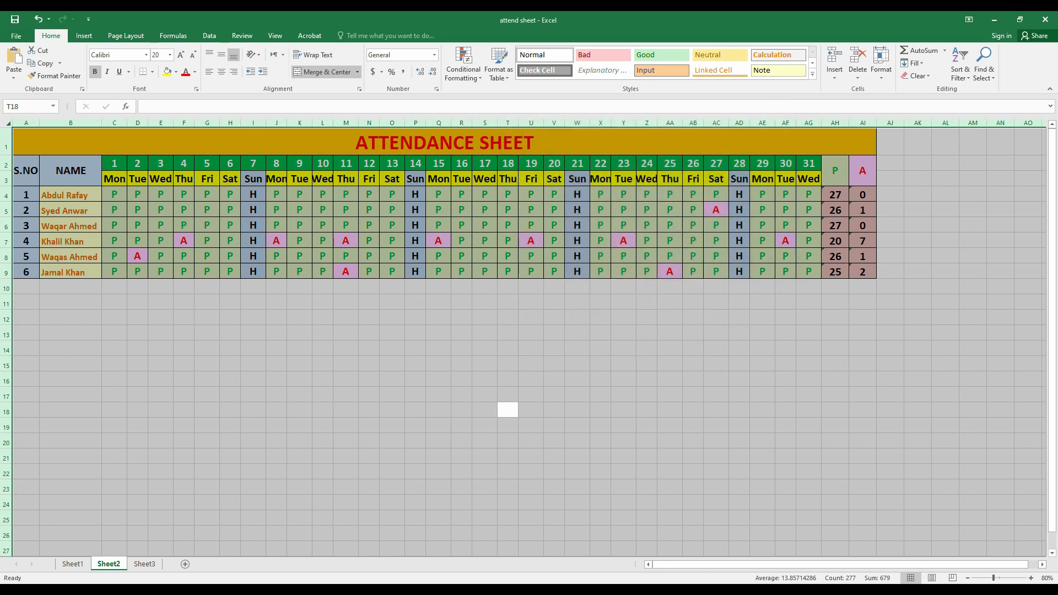
Select the attendance table A1:AI9 and set its cells to Locked.
click(623, 332)
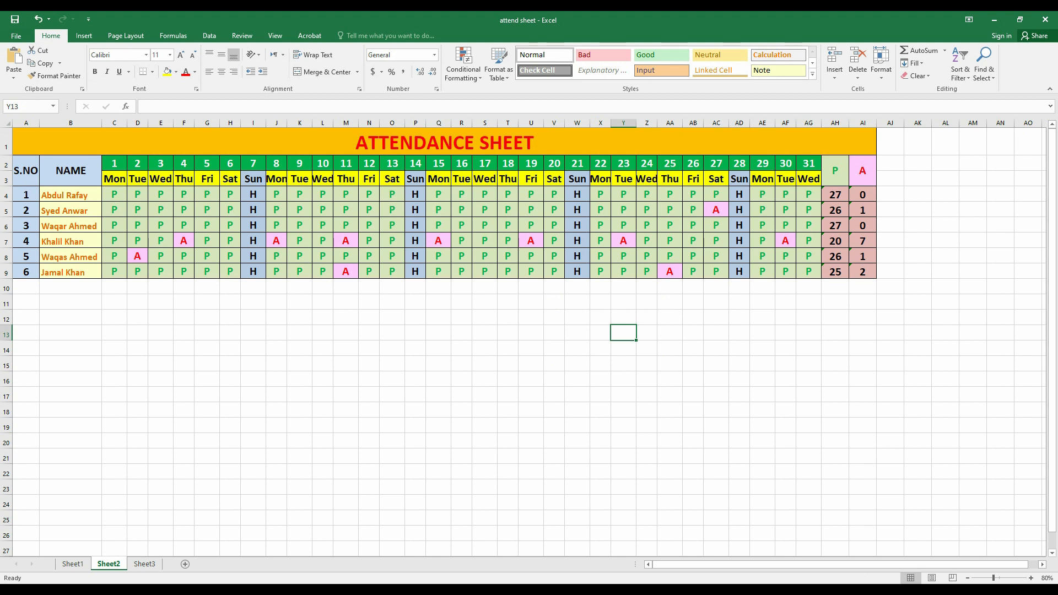
click(368, 225)
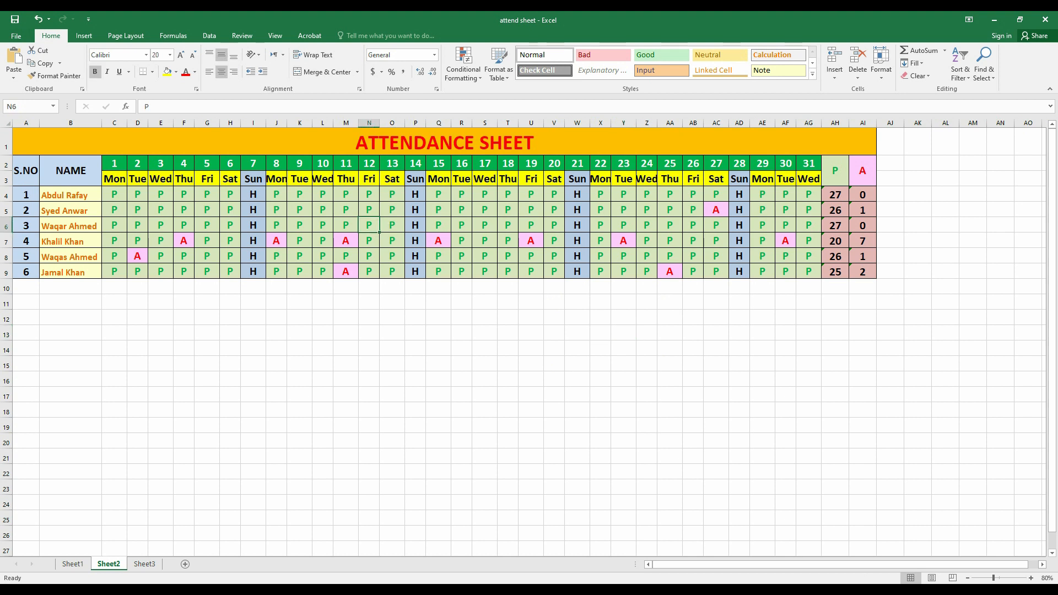
key(ctrl+a)
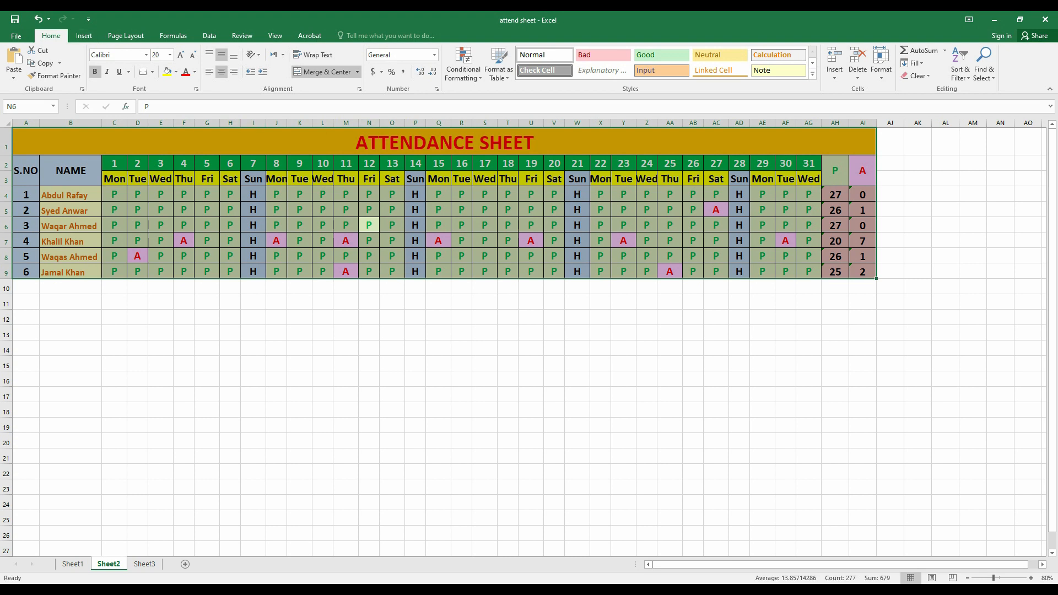
key(ctrl+1)
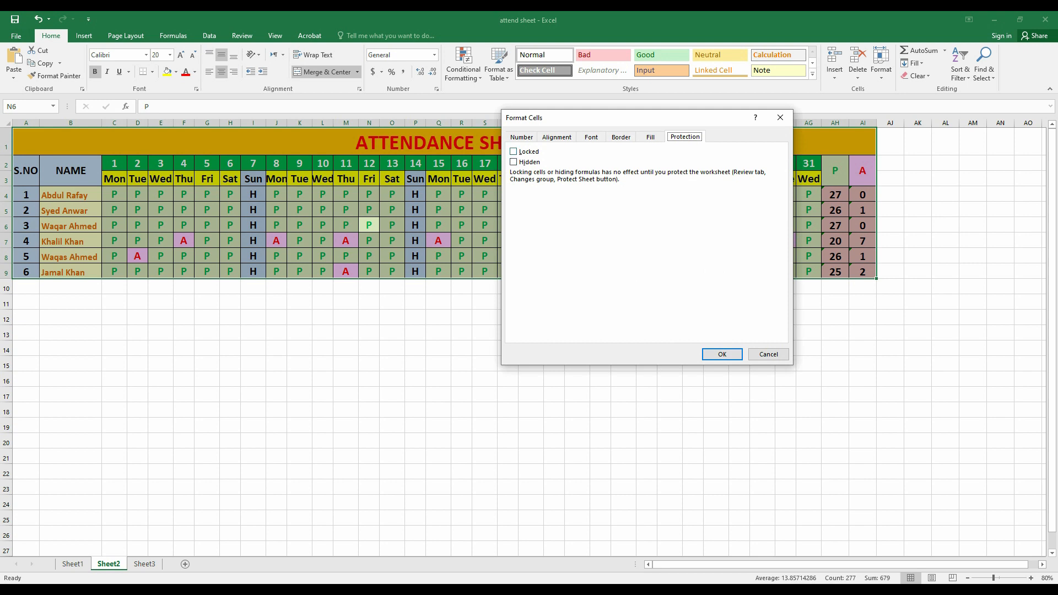
key(alt+l)
key(Return)
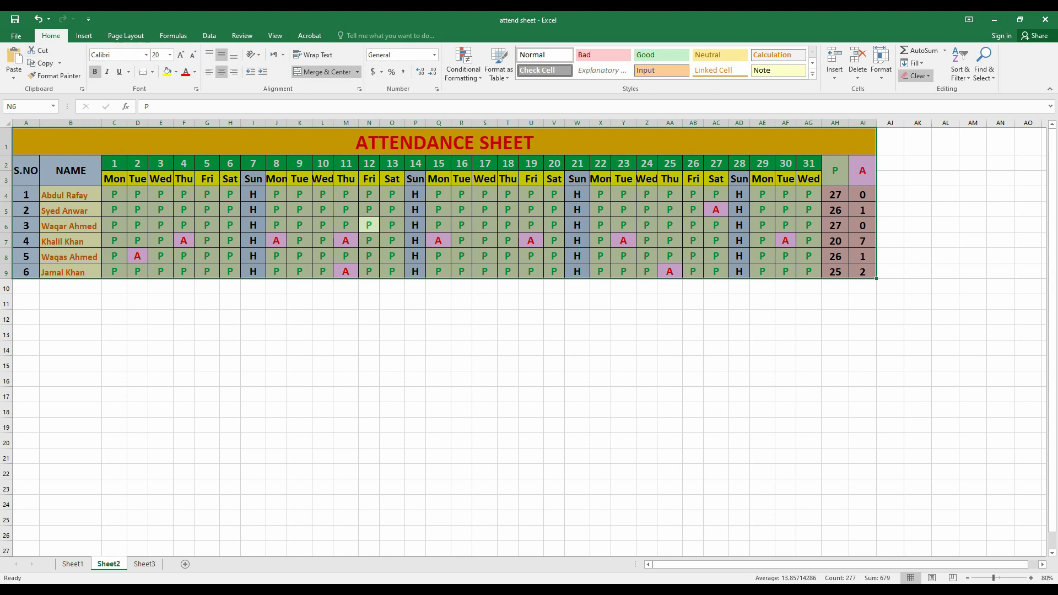
Protect the sheet with a confirmed password, then check that editing locked cell O6 is refused.
click(881, 63)
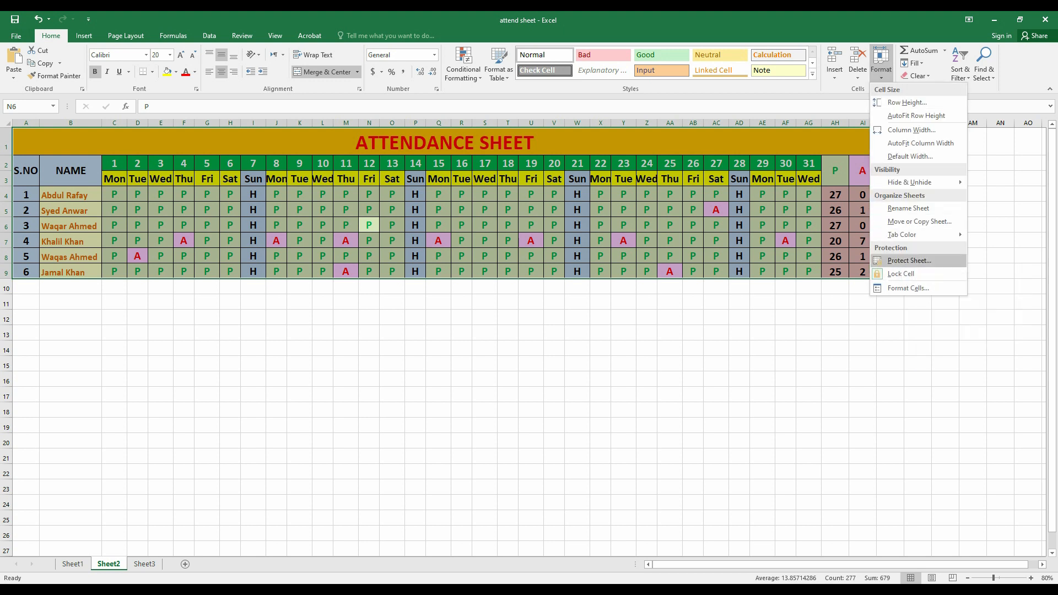
click(910, 260)
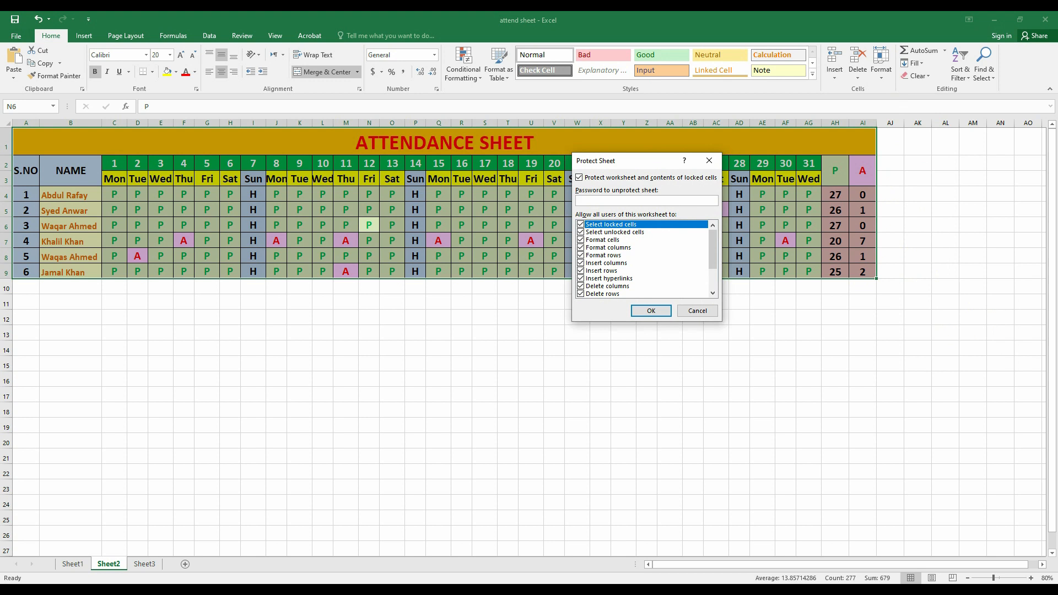
text(••)
key(Return)
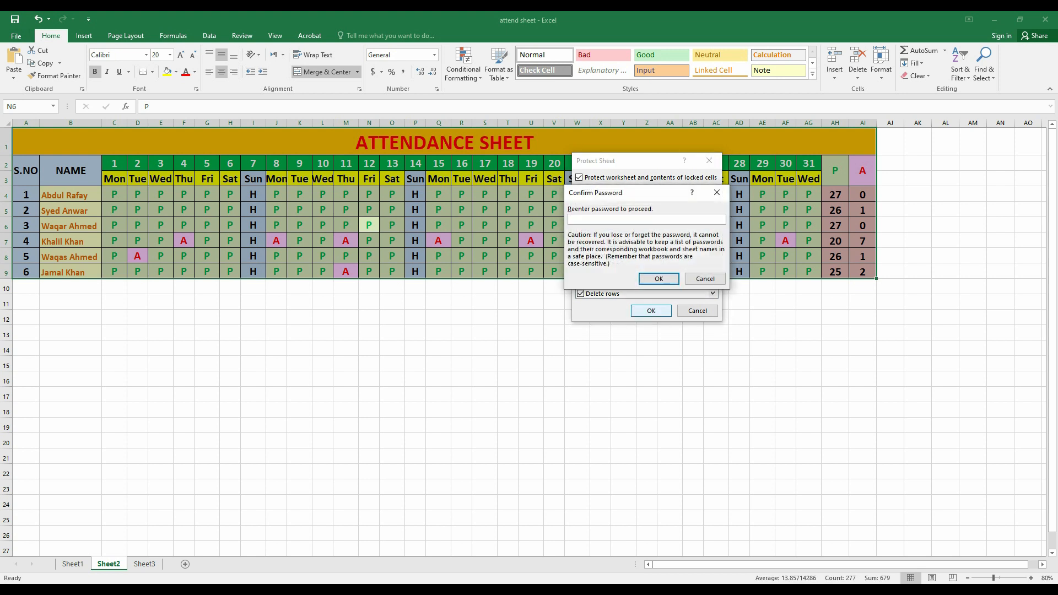
text(•)
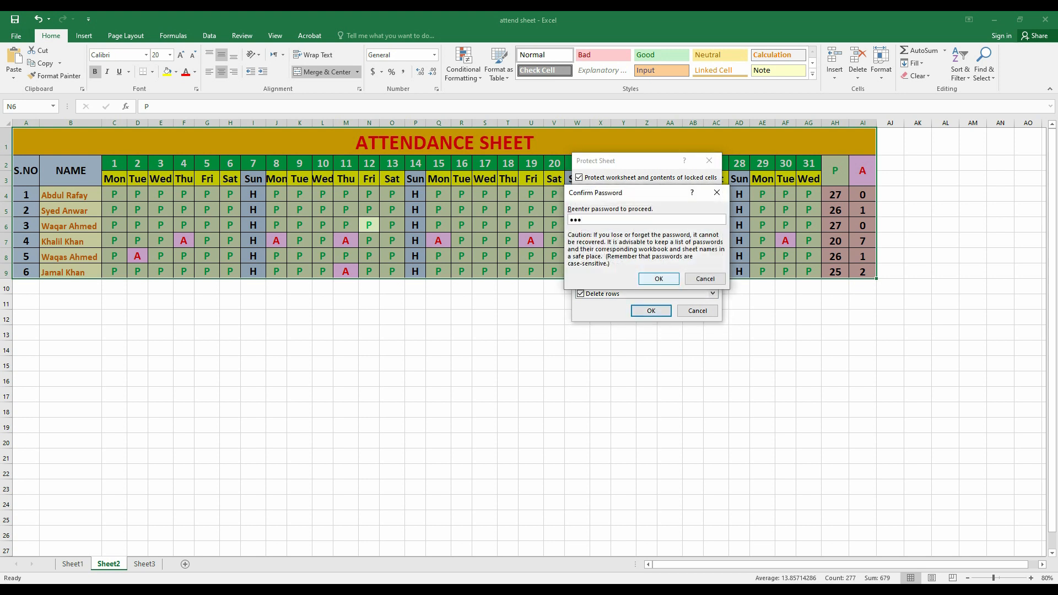
key(Return)
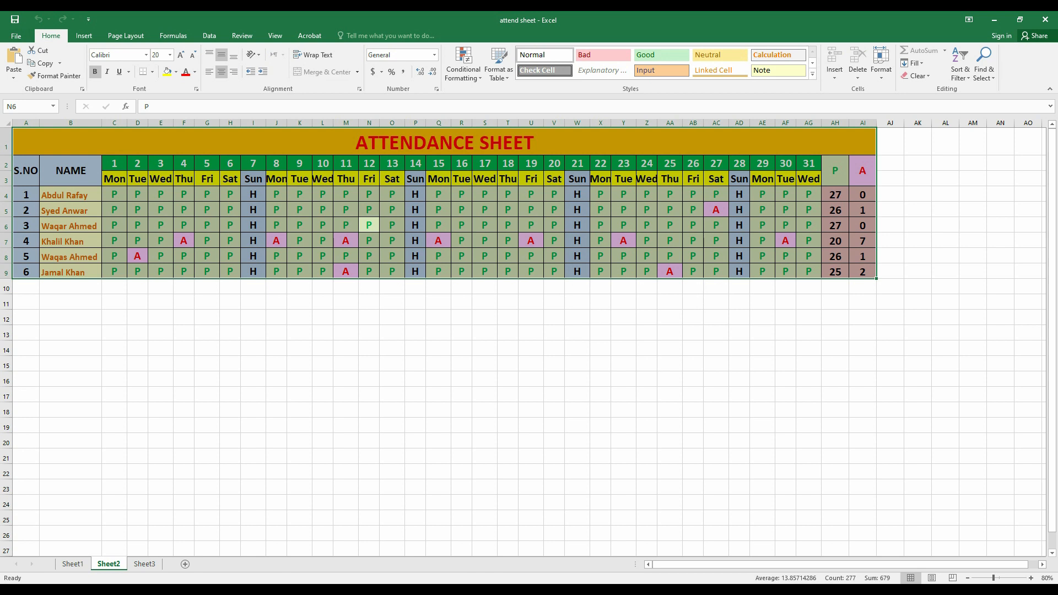
click(392, 224)
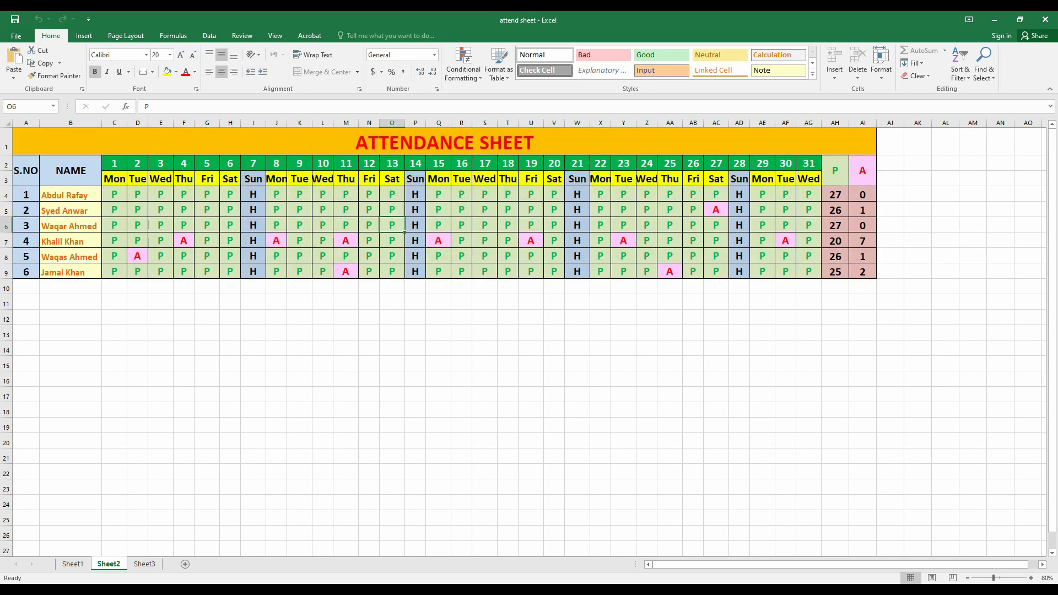
key(Delete)
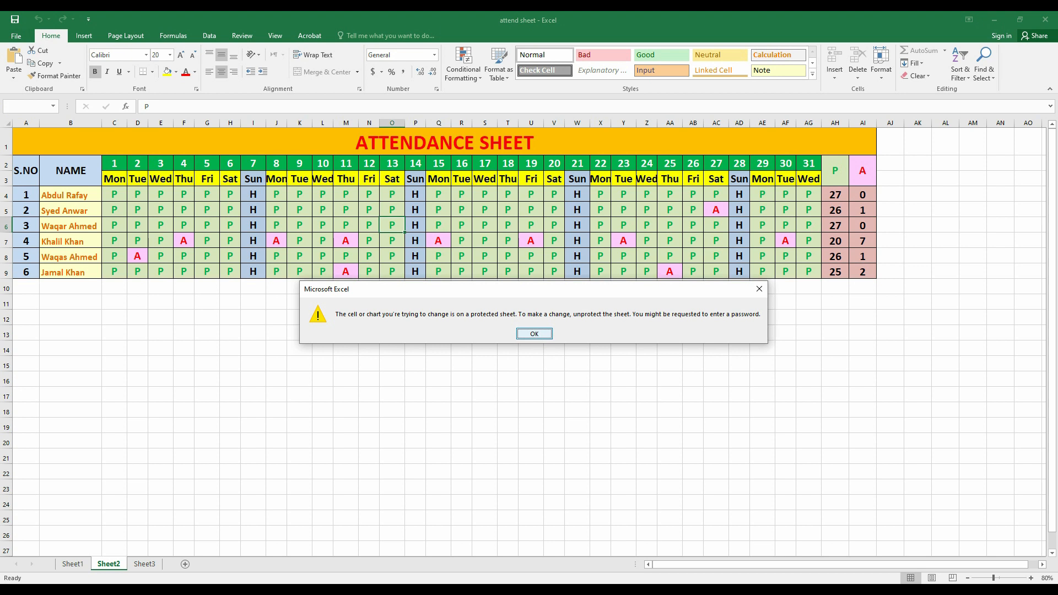
Confirm empty cells O15 and AL6 accept typing while locked cell O5 is blocked.
key(Return)
key(Down)
key(Down)
key(Down)
key(Down)
key(Down)
key(Down)
key(Down)
key(Down)
key(Down)
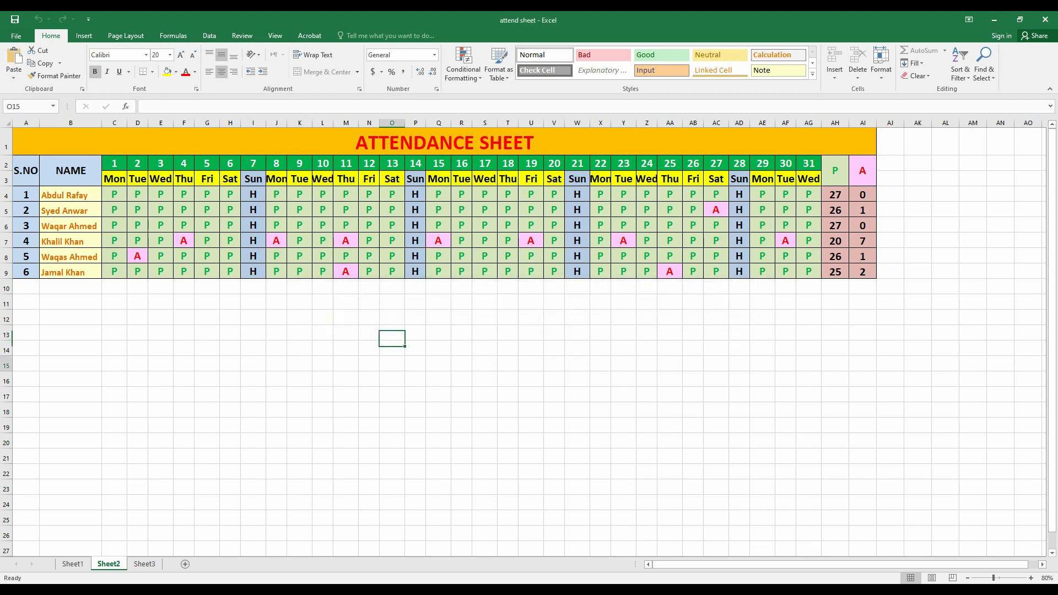
text(sdfsf)
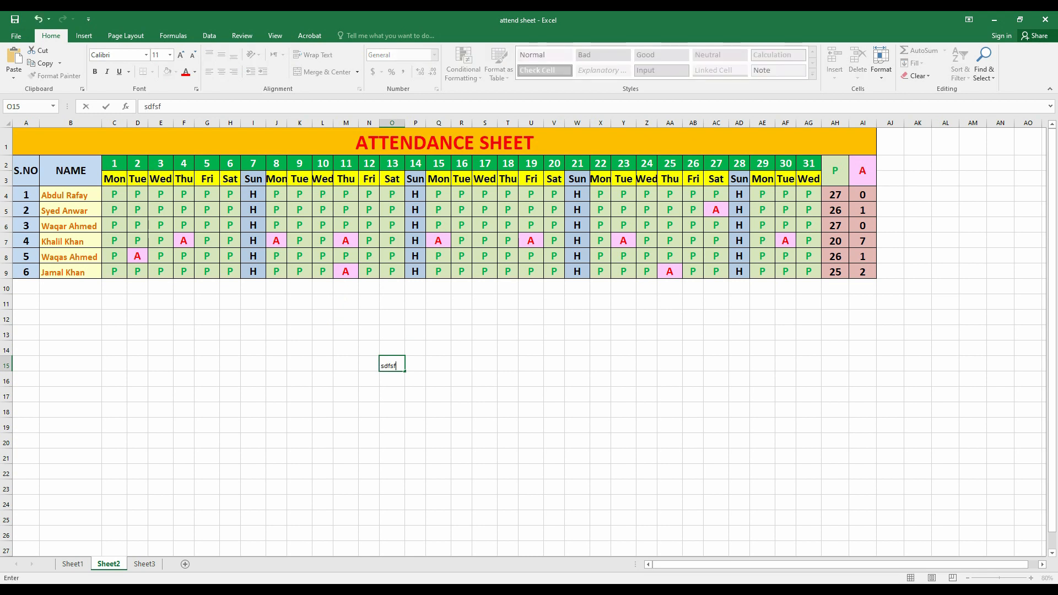
key(Escape)
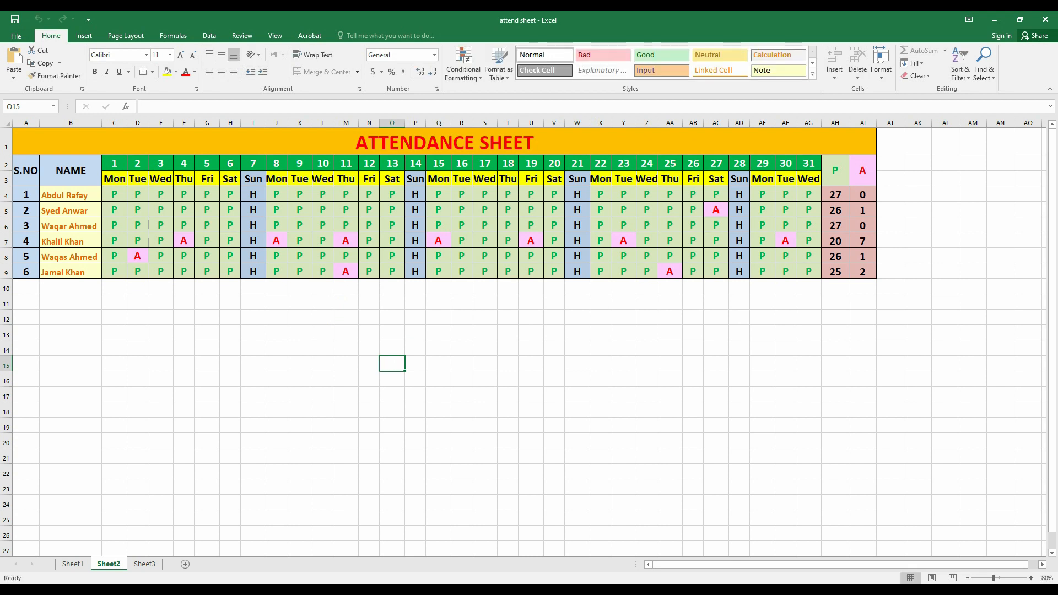
click(945, 224)
text(sdfsdf)
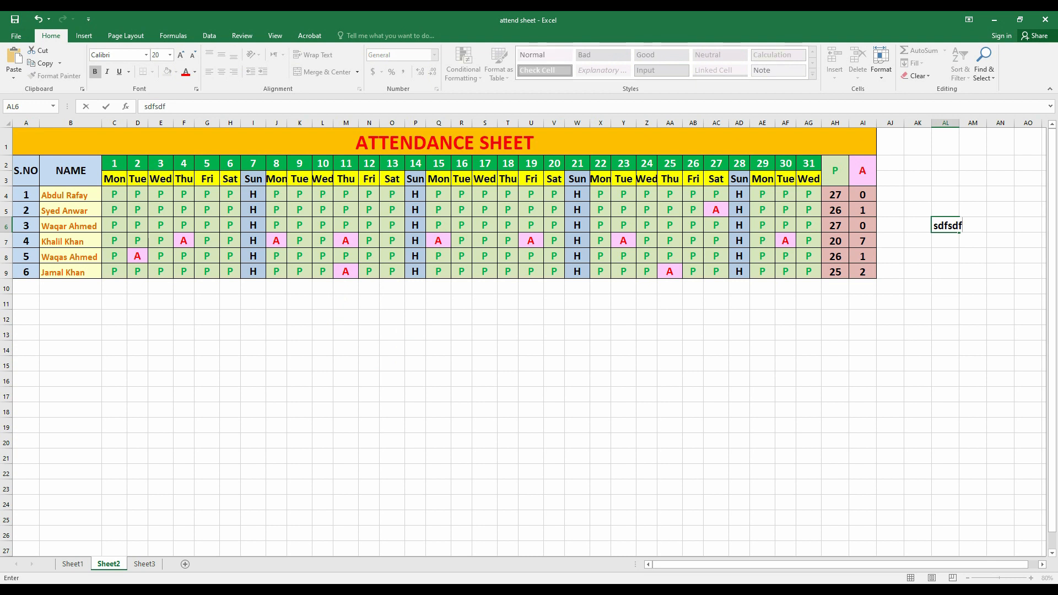
key(Escape)
click(391, 210)
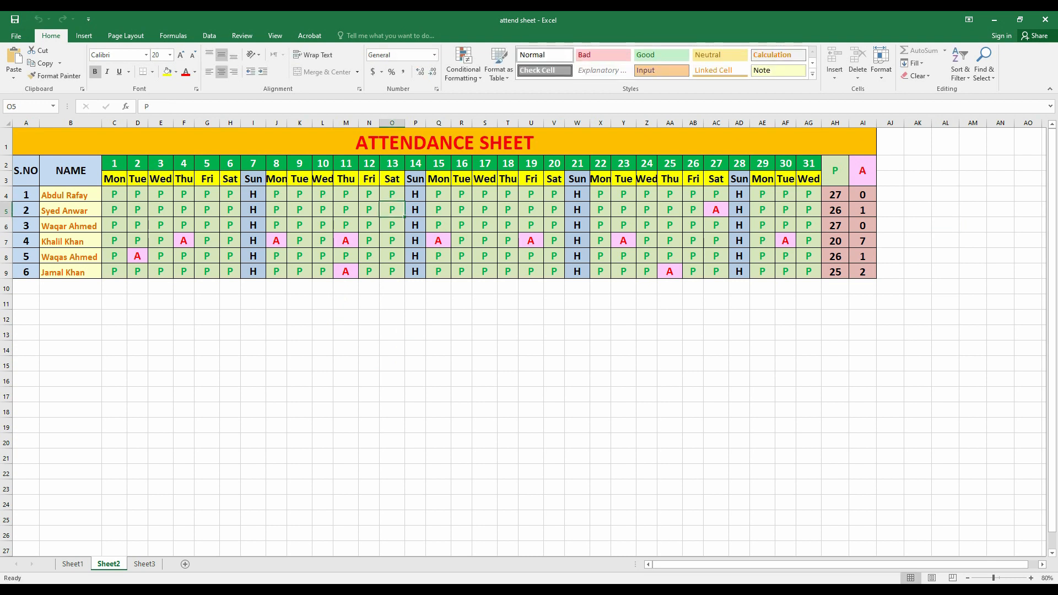
key(s)
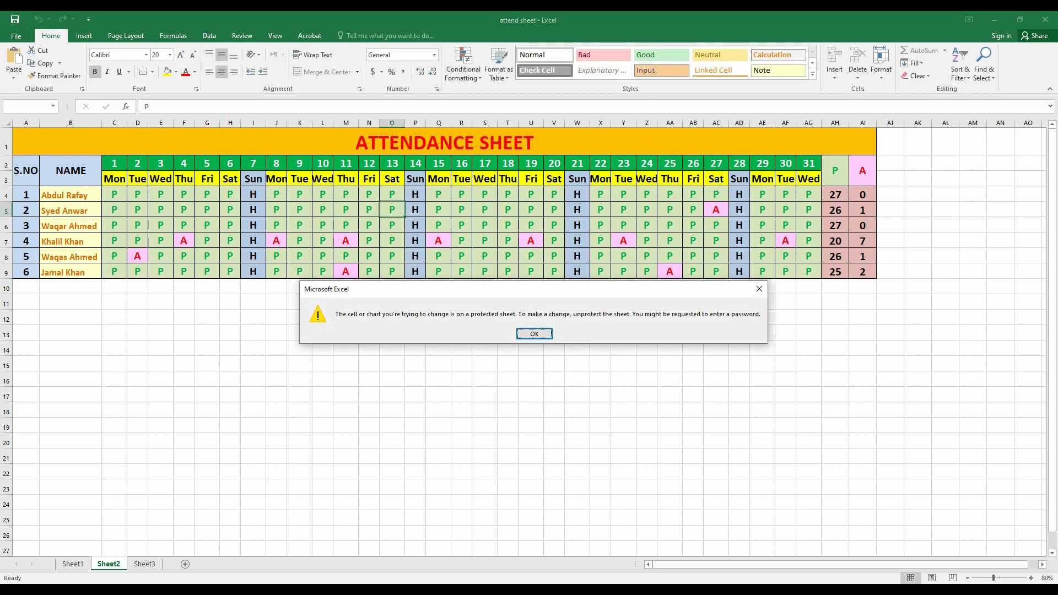
key(Return)
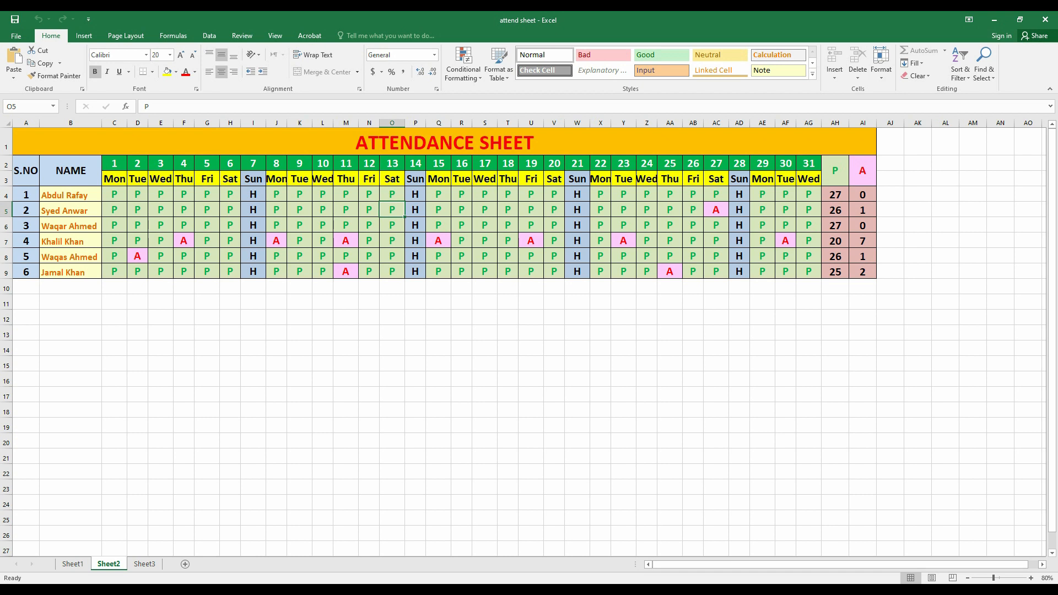
Minimize and restore the workbook, then open the File Info page.
click(994, 20)
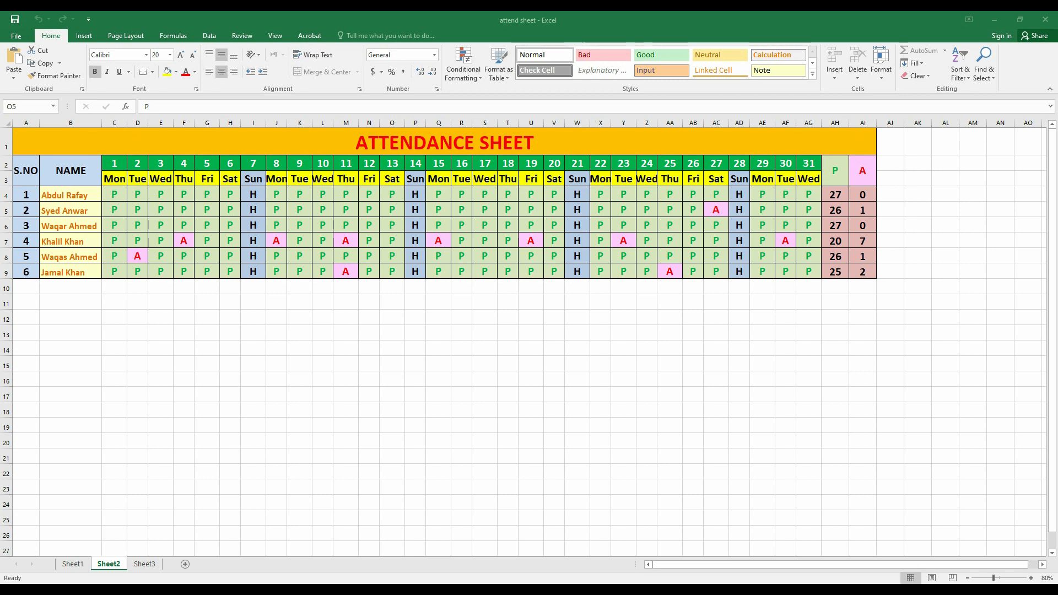
click(994, 20)
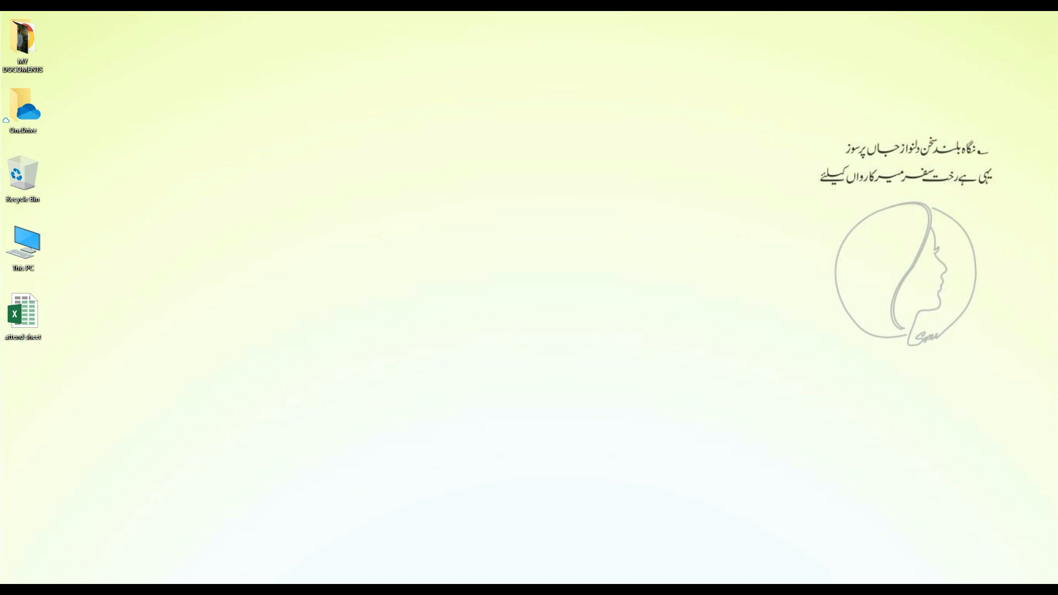
key(alt+Tab)
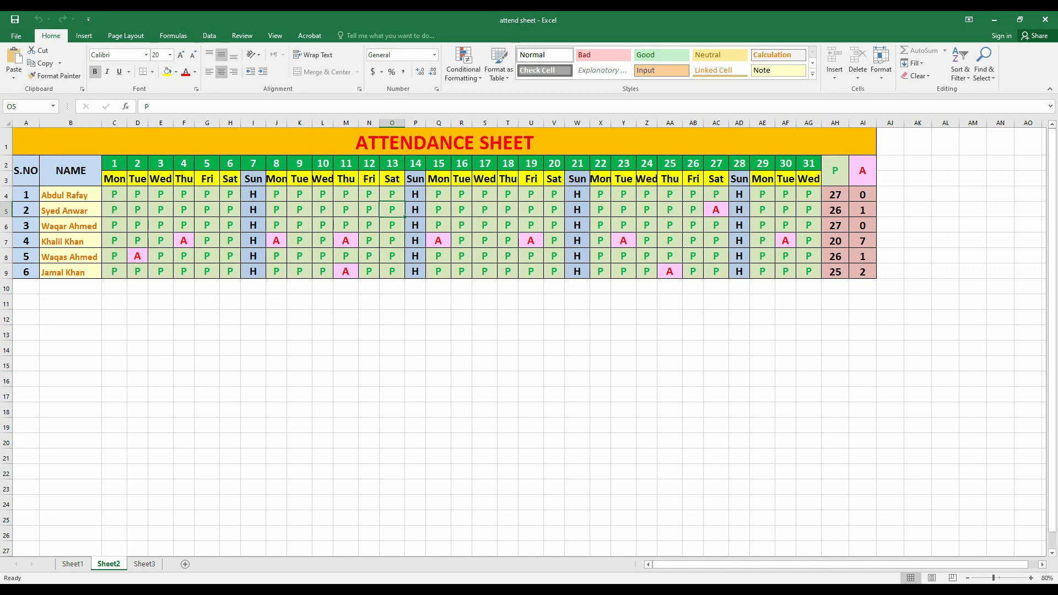
click(16, 35)
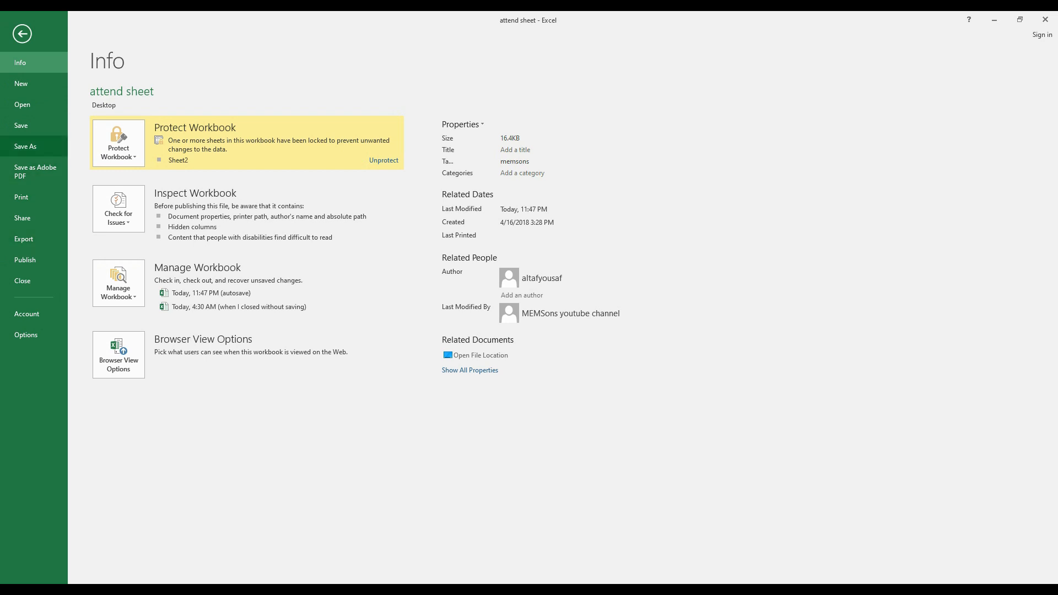
Save attend sheet over the Desktop file with open and modify passwords from General Options.
click(26, 146)
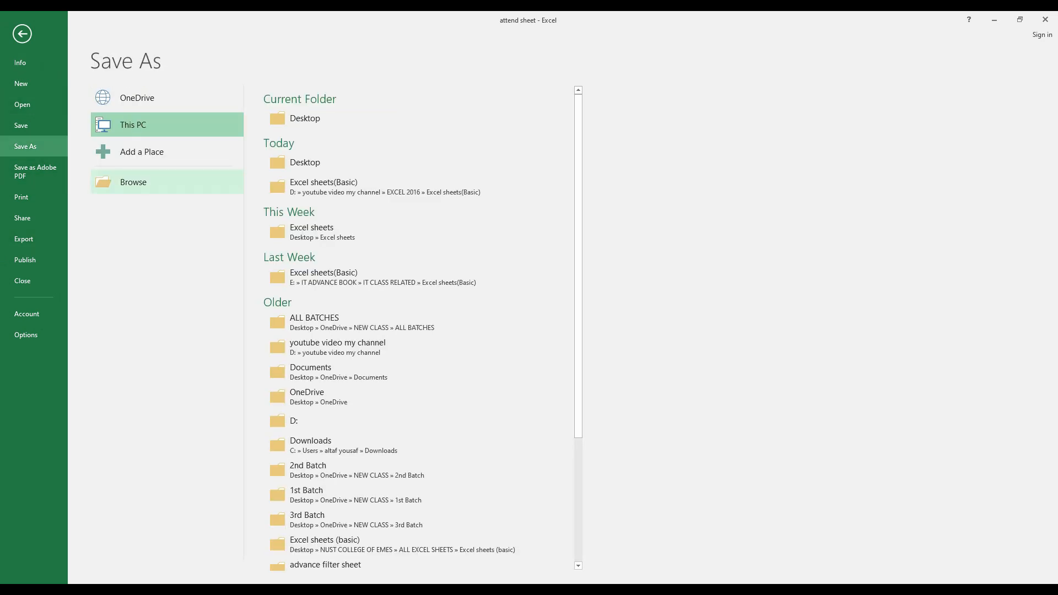
click(138, 182)
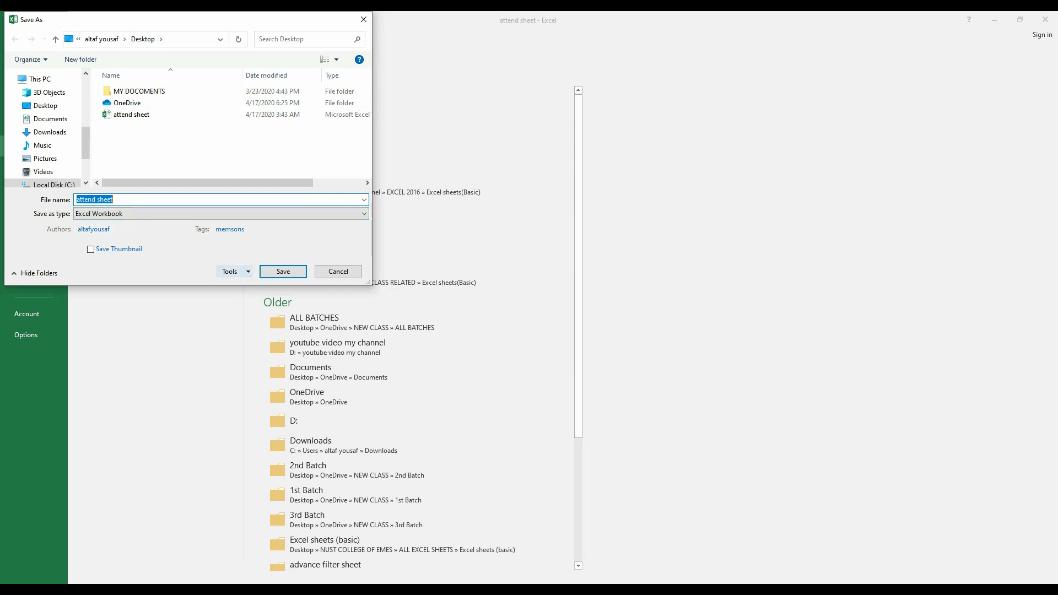
click(235, 272)
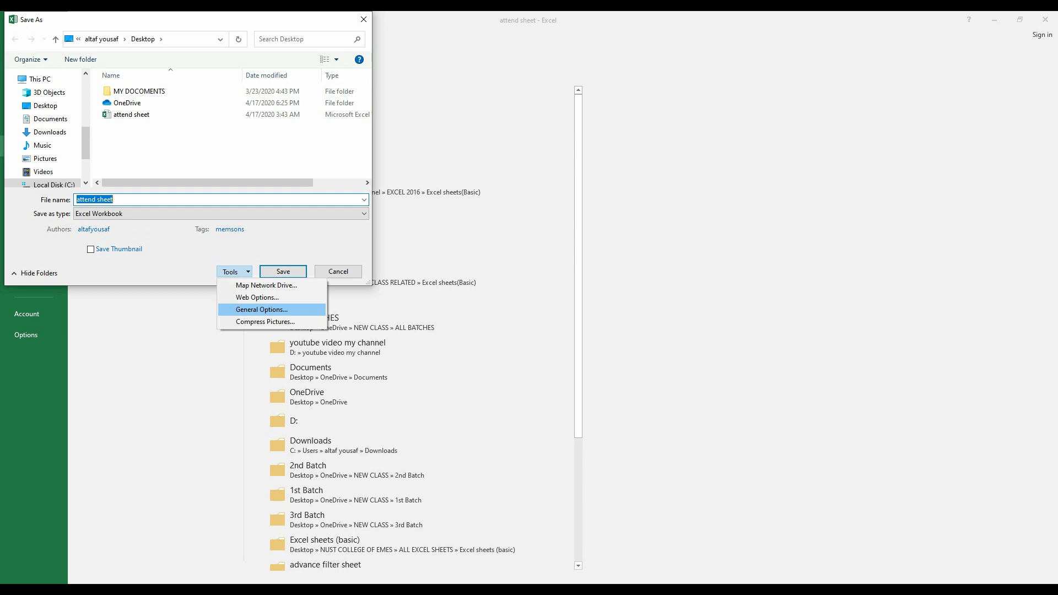
click(262, 310)
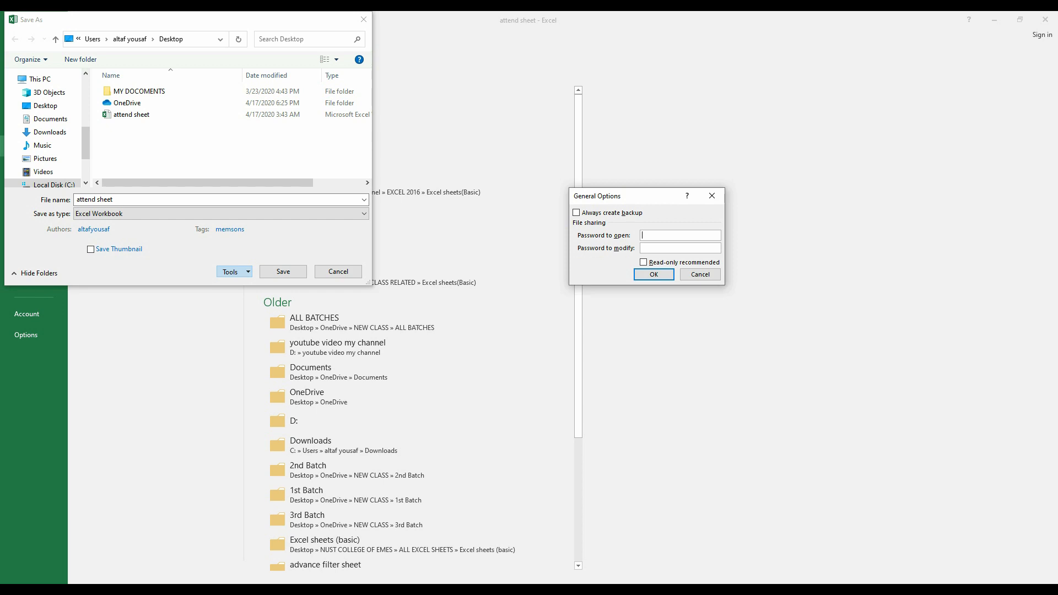
text(1212)
key(Return)
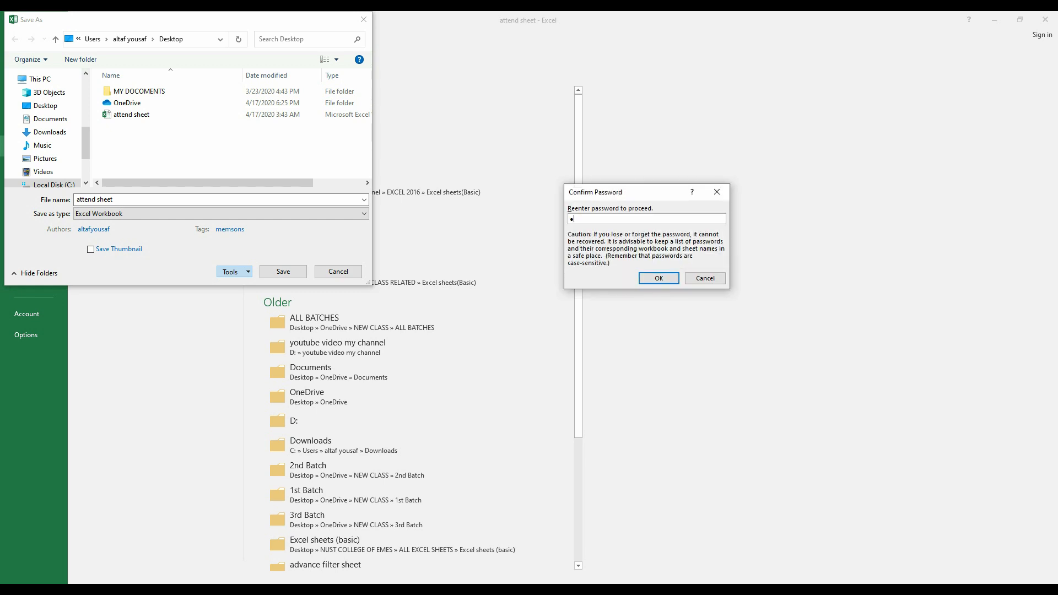
key(Return)
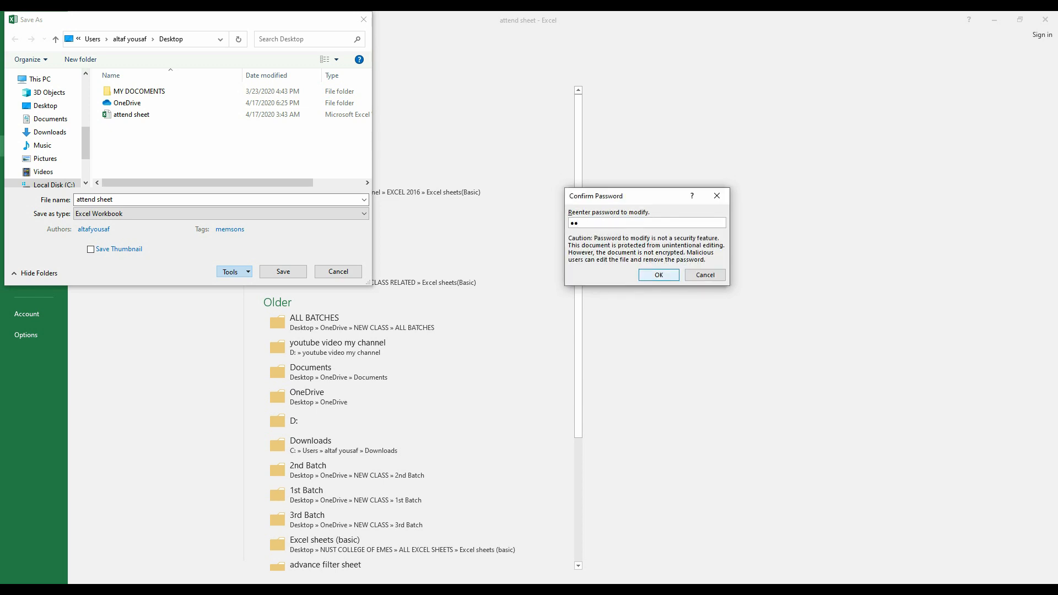
key(Return)
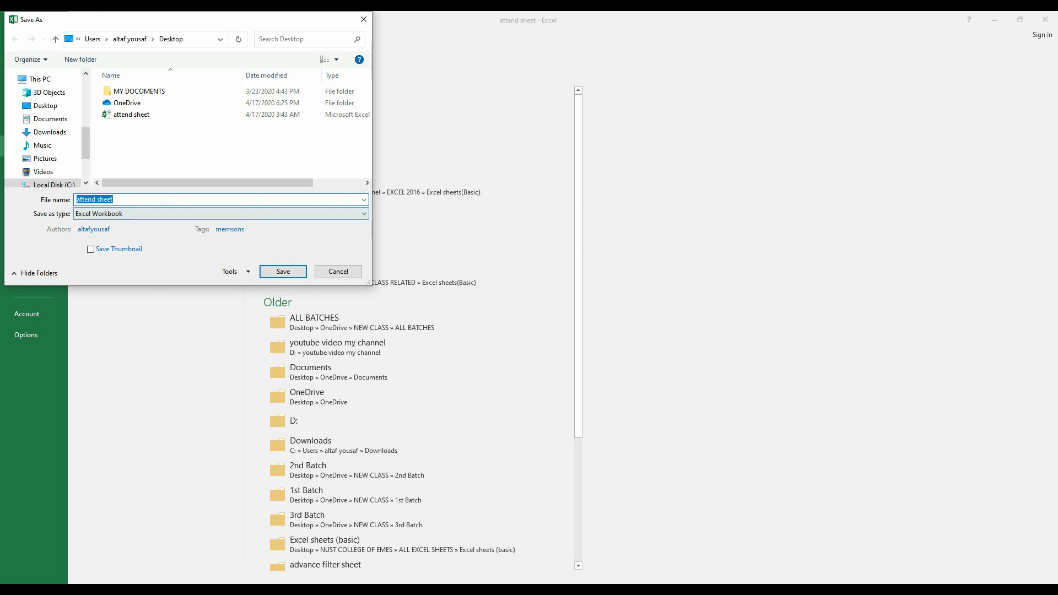
key(Return)
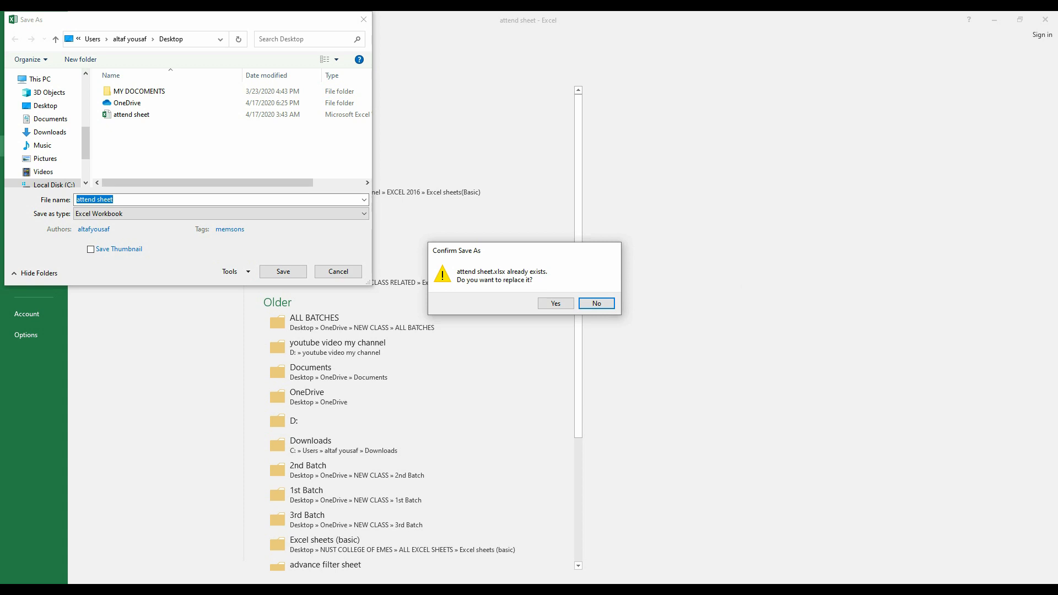
click(556, 303)
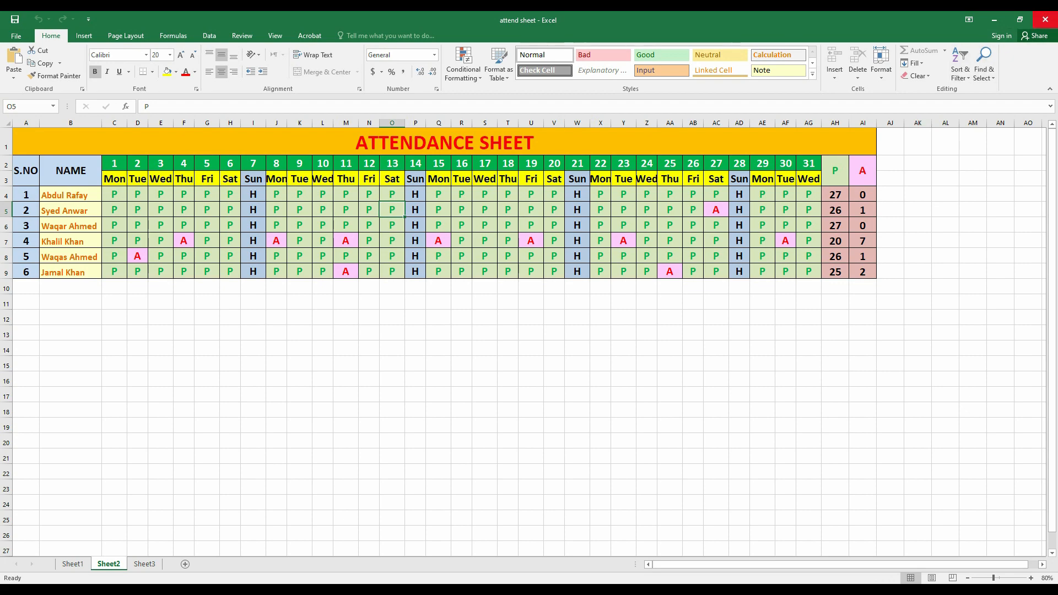
Close Excel, reopen attend sheet with the open password, and load it Read Only.
click(1046, 19)
double_click(23, 316)
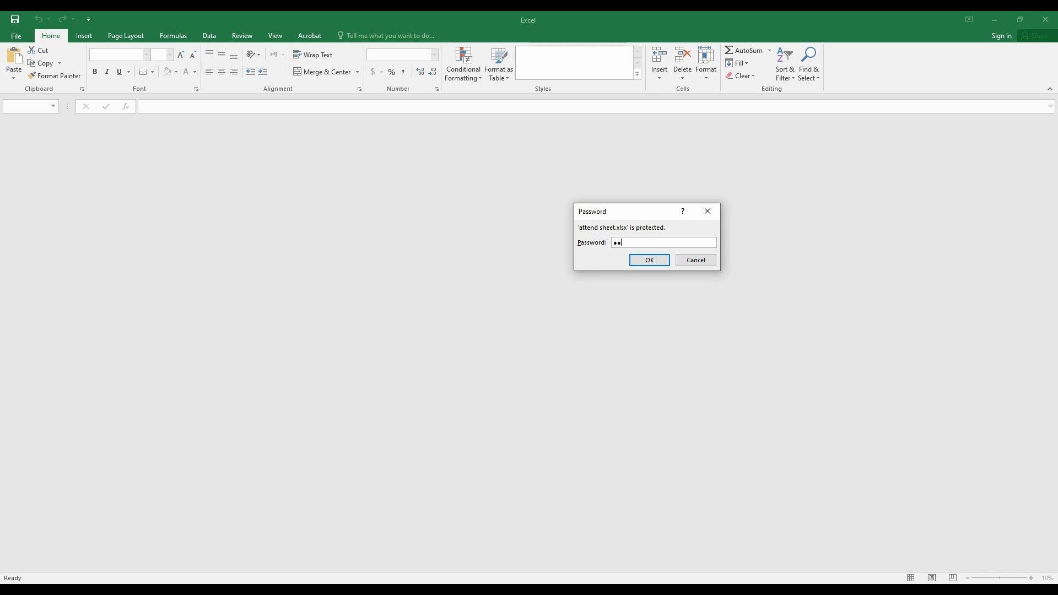
text(**)
key(Return)
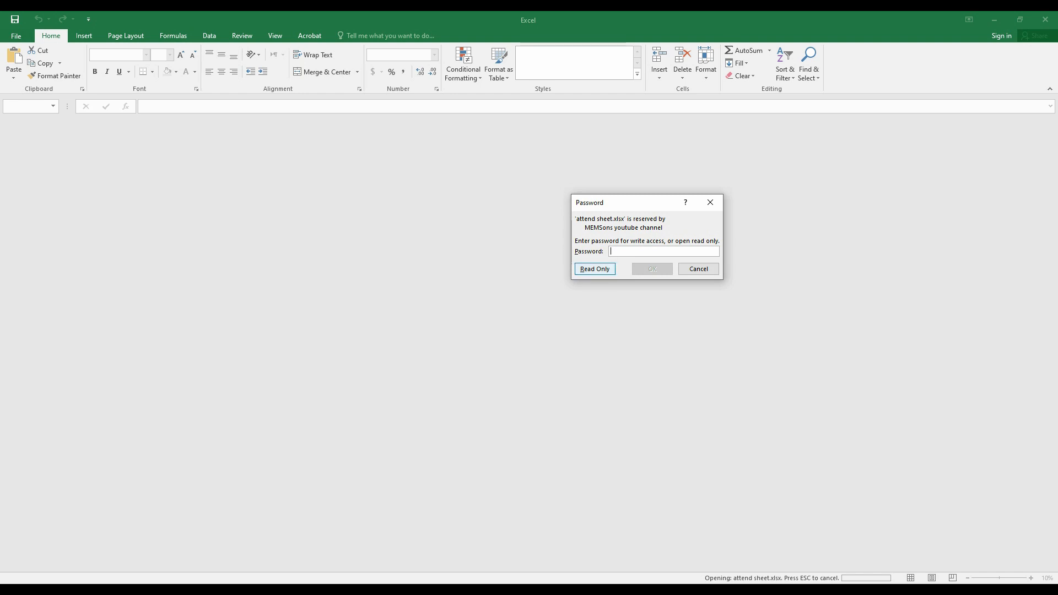
click(595, 269)
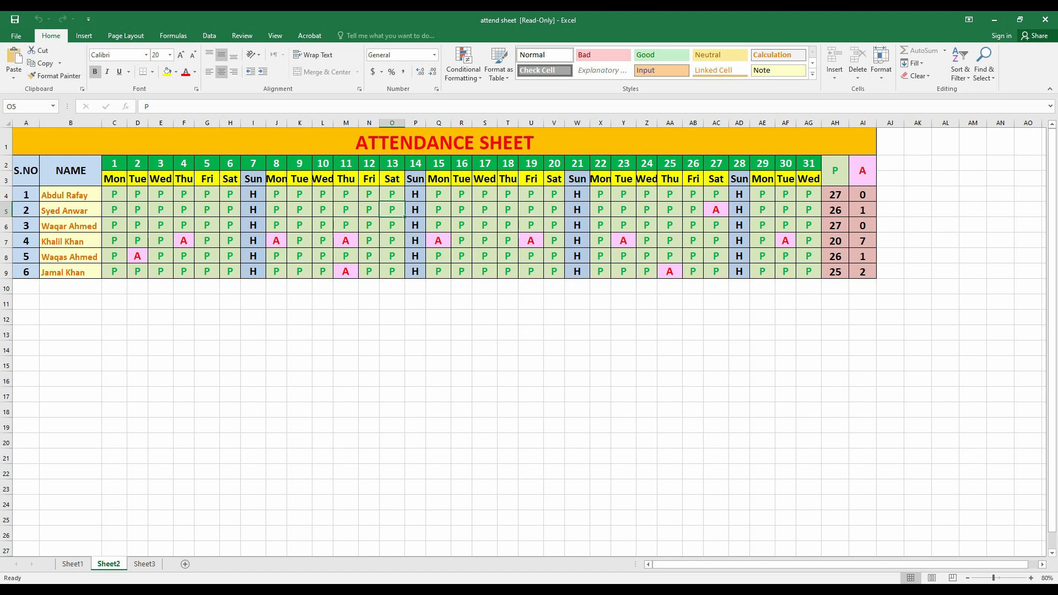
Type 'werwerwe' in M11, try saving the read-only workbook, then return to the sheet.
click(347, 302)
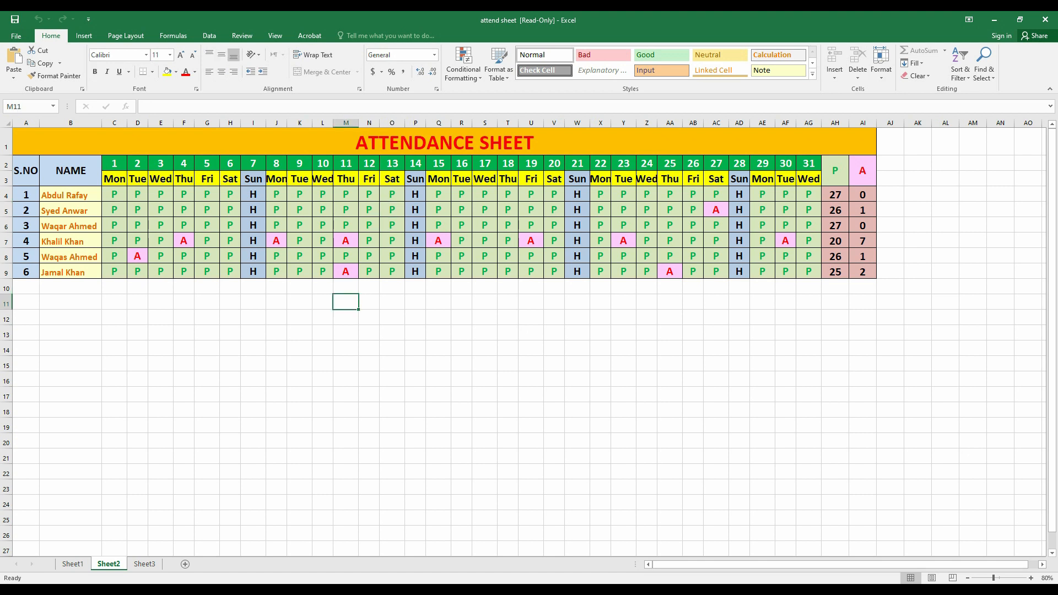
text(werwerwer)
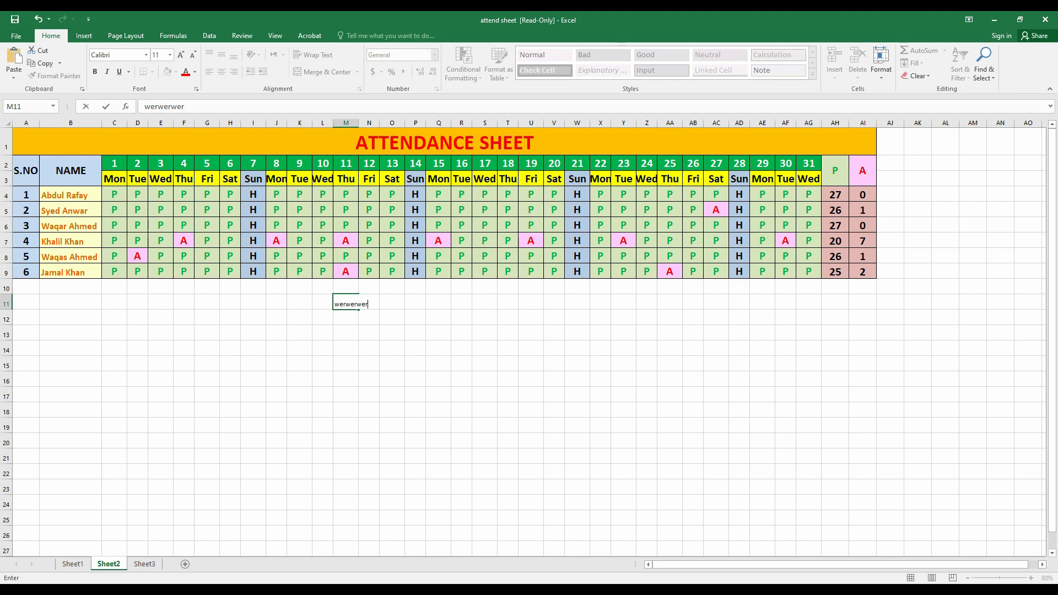
click(369, 394)
click(16, 36)
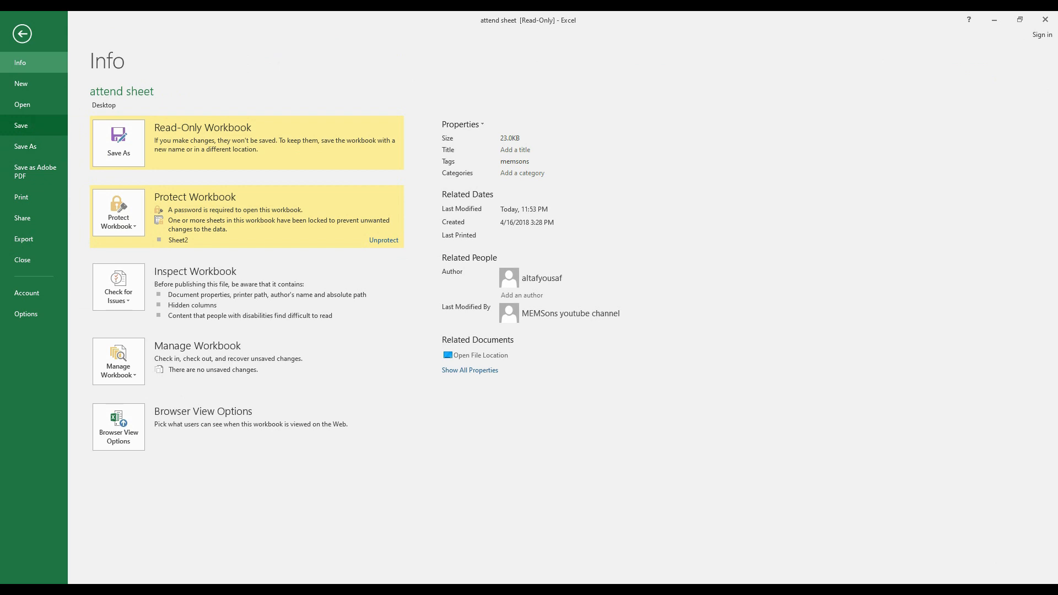
click(22, 125)
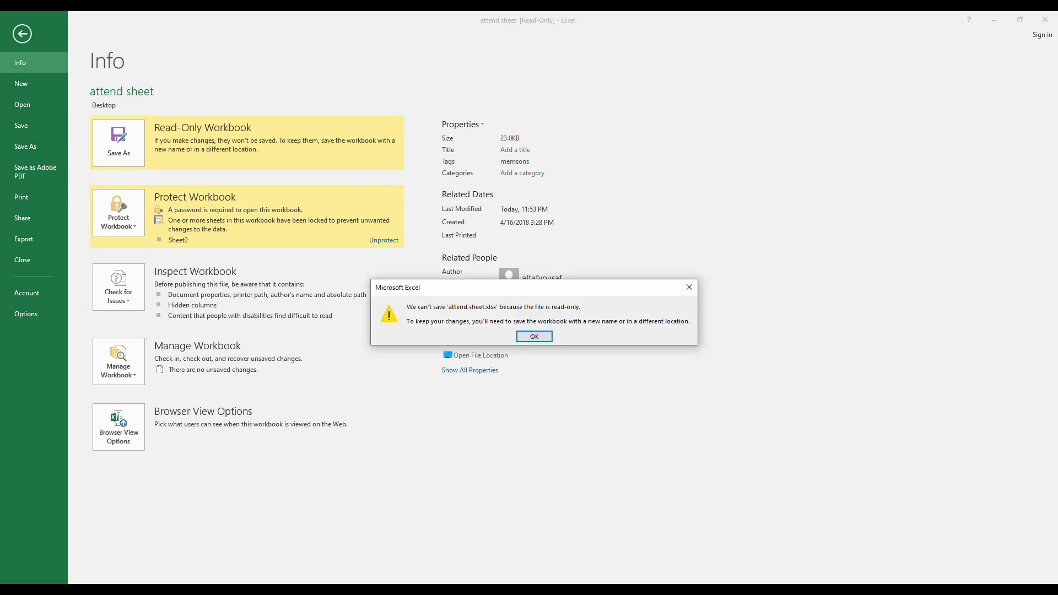
key(Return)
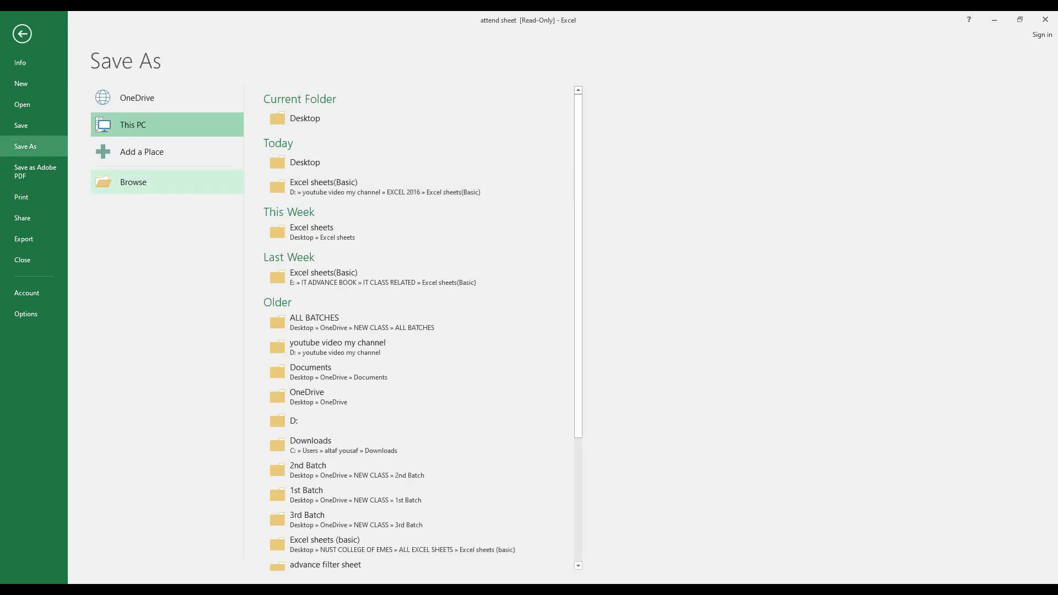
click(22, 34)
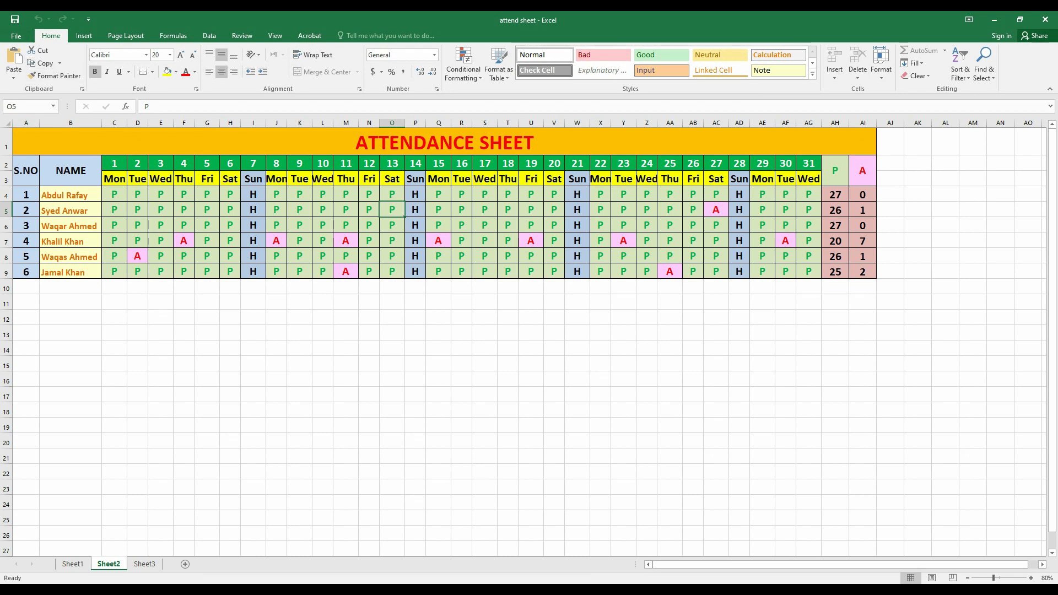
Via Save As General Options, empty both password fields and replace the attend sheet file.
click(16, 36)
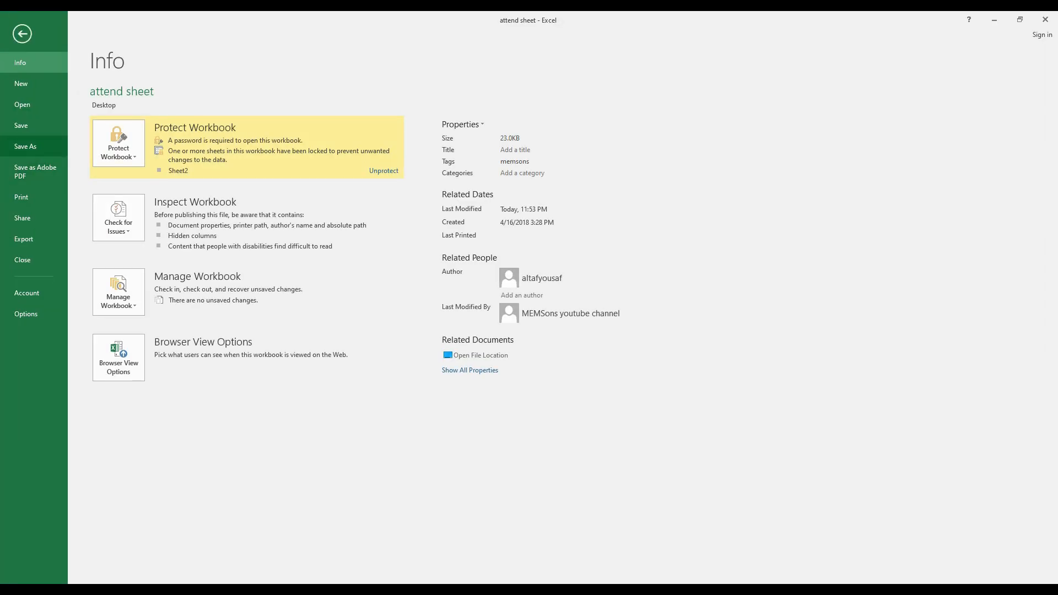
click(25, 146)
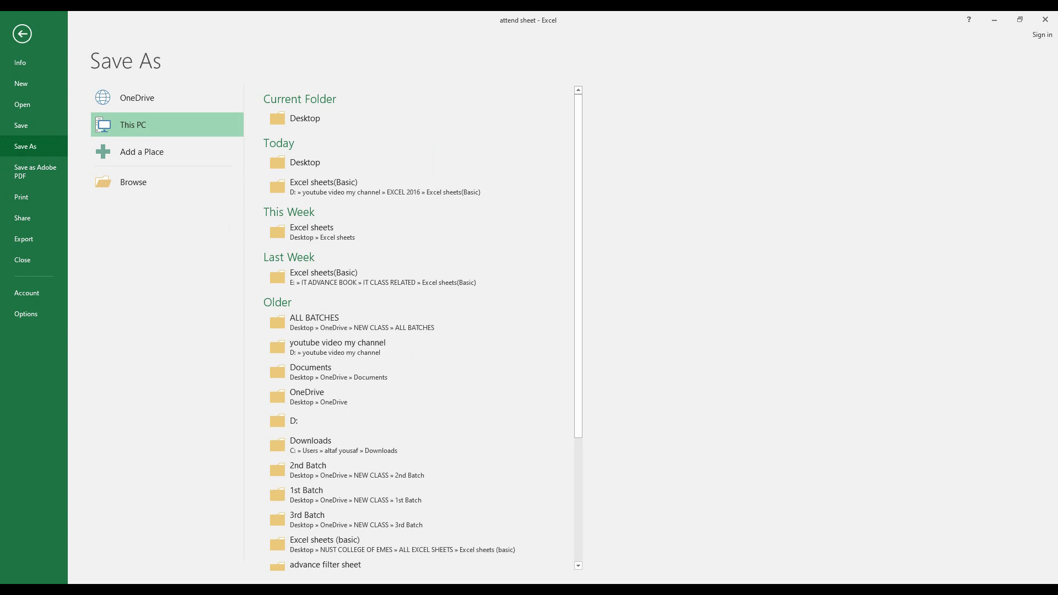
click(133, 182)
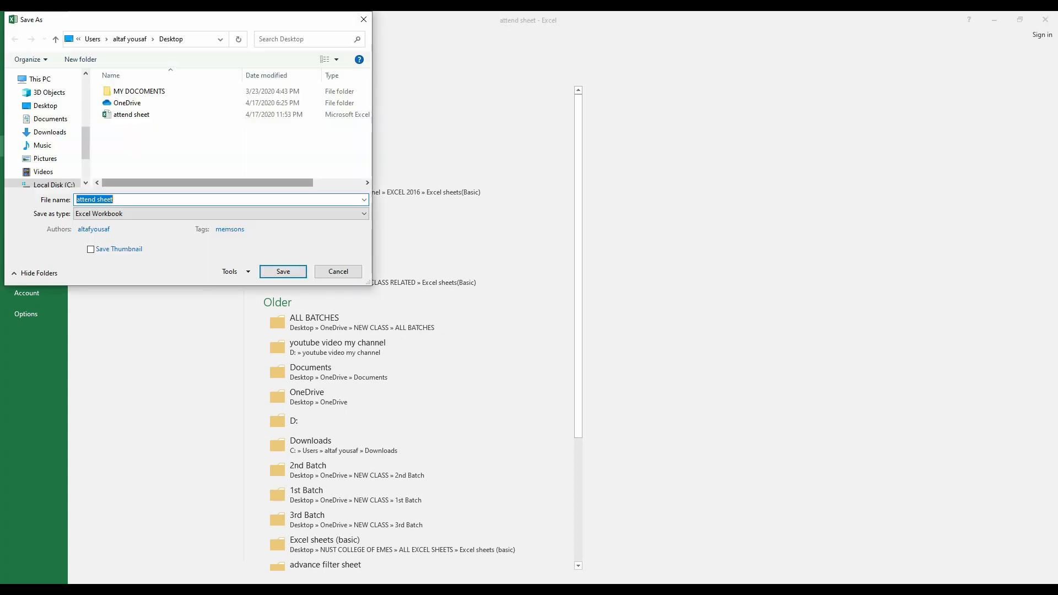
click(235, 271)
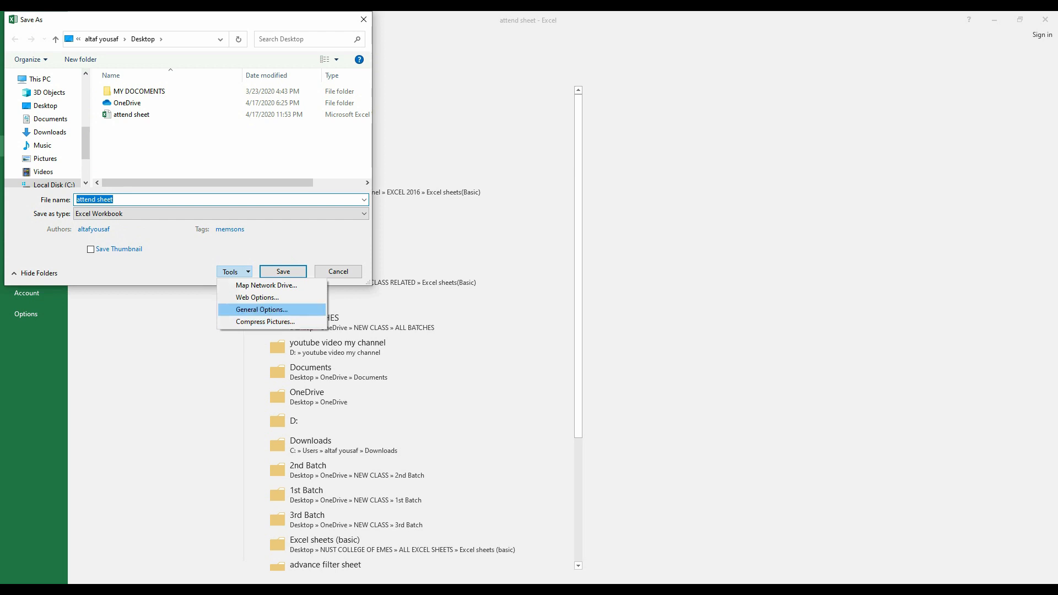
key(Return)
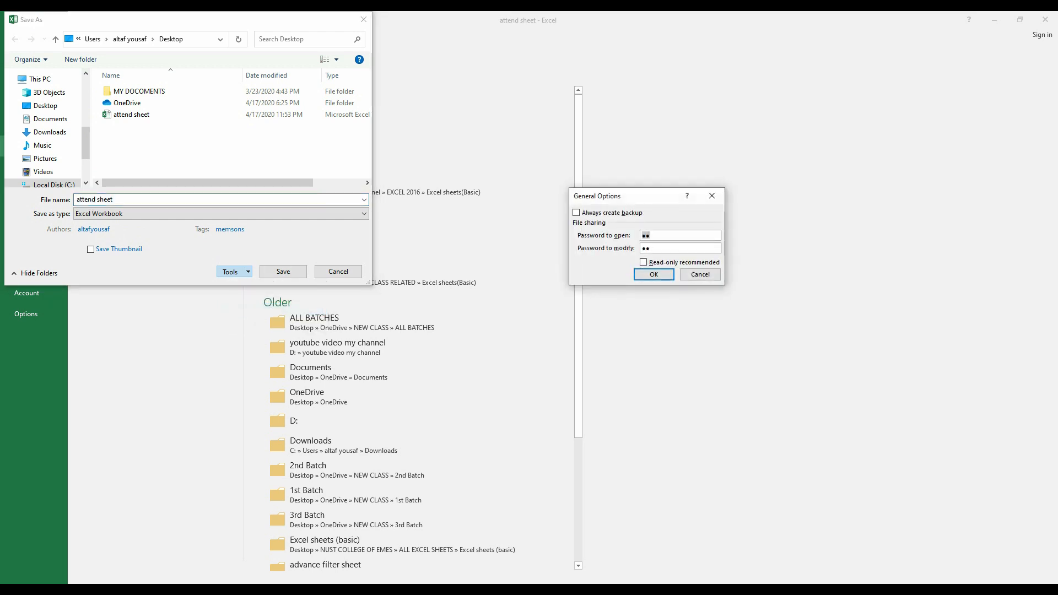
key(BackSpace)
key(Tab)
key(BackSpace)
key(Return)
key(Return)
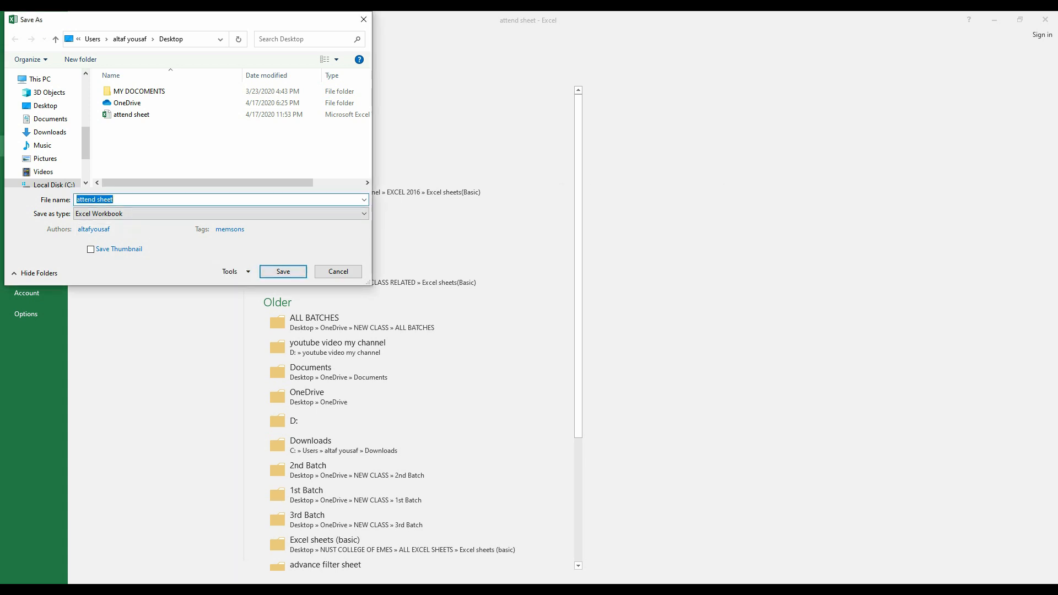
key(y)
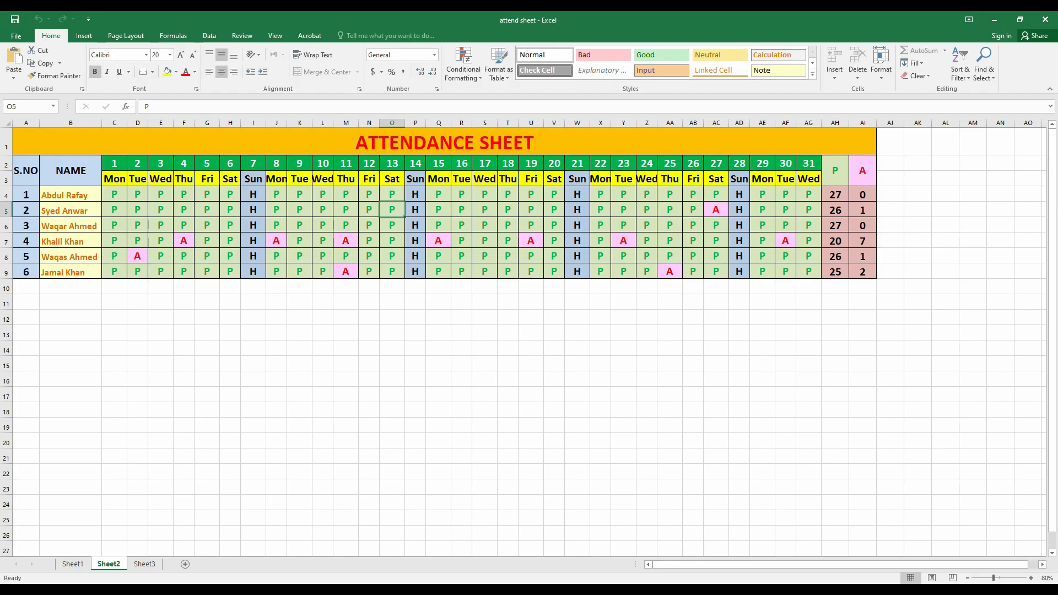
Close Excel and reopen attend sheet from its desktop icon.
click(1045, 20)
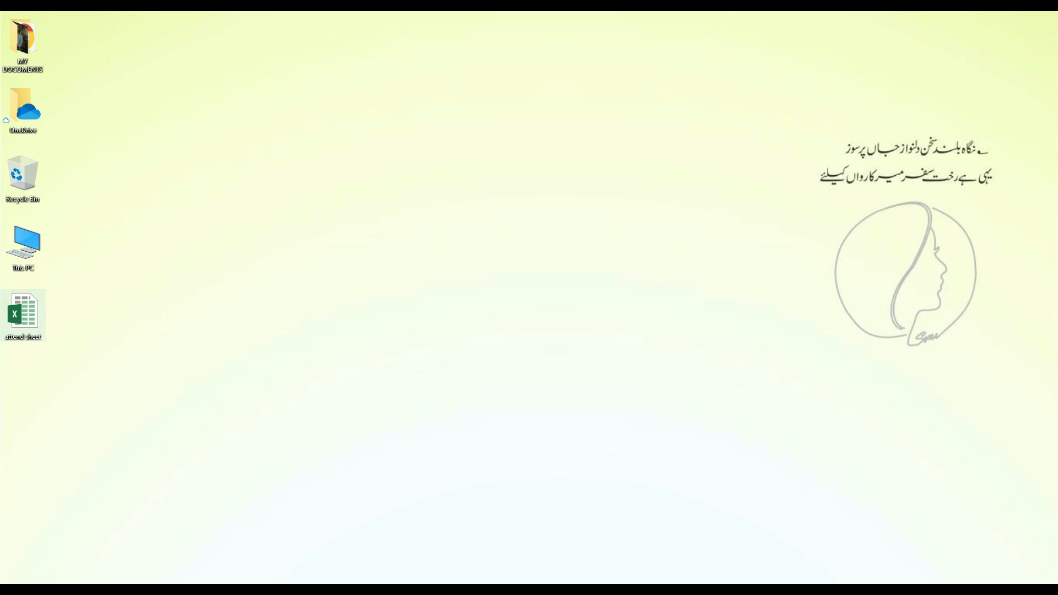
double_click(22, 314)
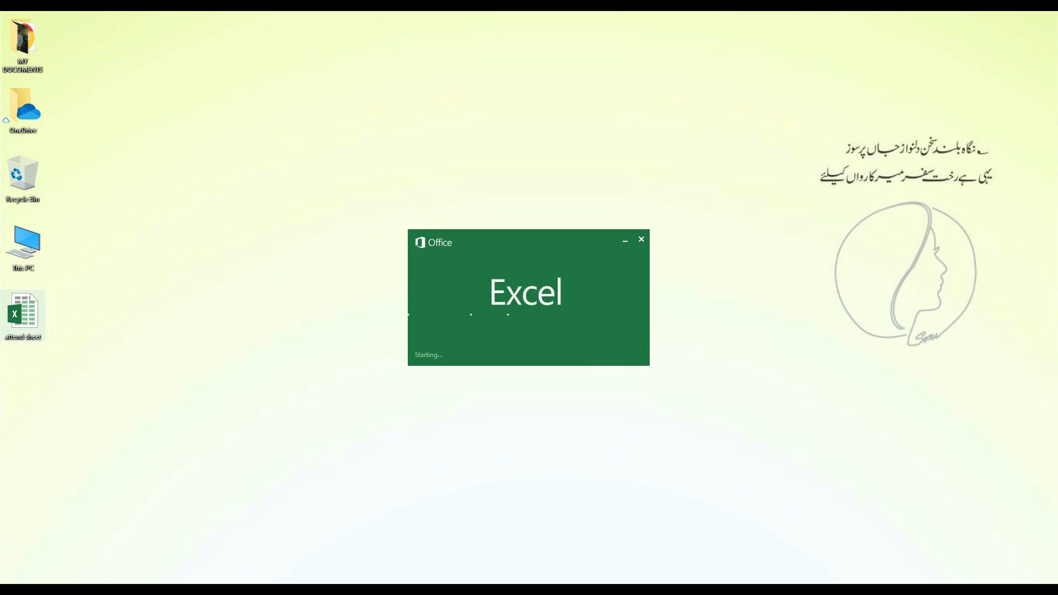